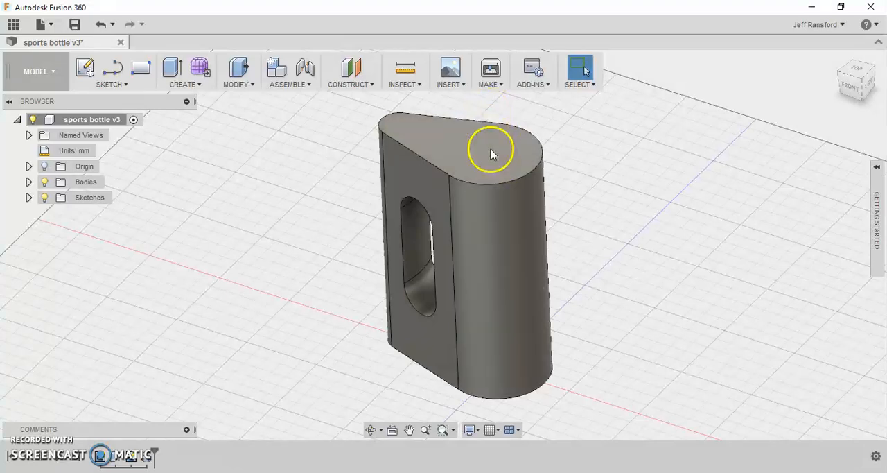
- Start a sketch on the bottle's top face and draw a circle about 36 mm in diameter centred on the origin
left_click(87, 72)
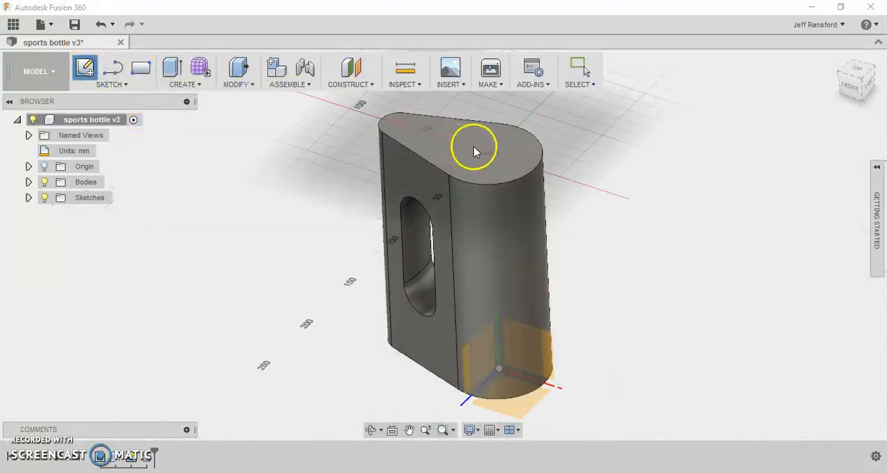
left_click(507, 146)
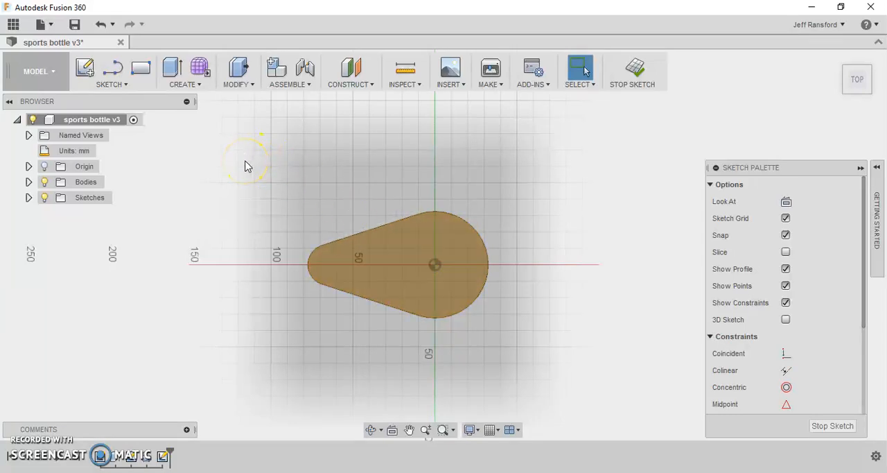
key("c")
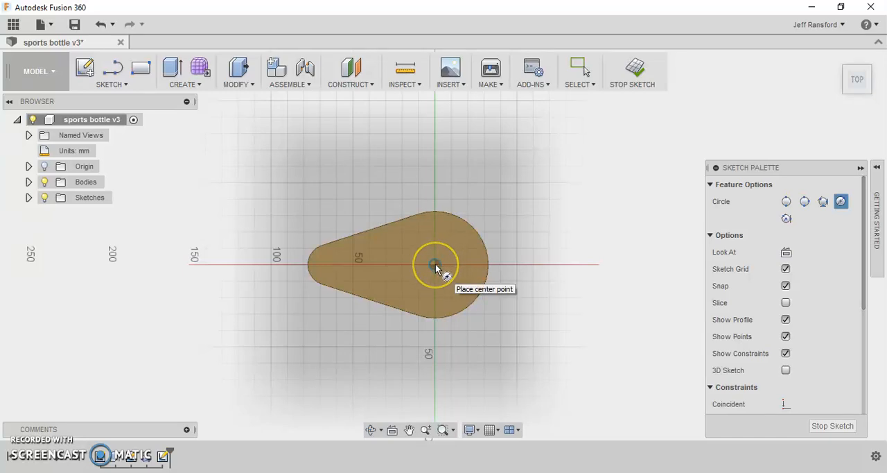
scroll(435, 263, "up", 5)
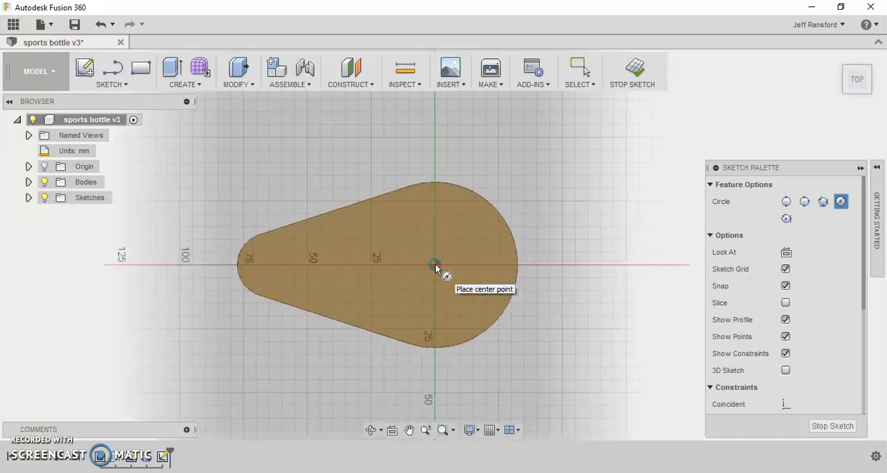
scroll(435, 263, "down", 2)
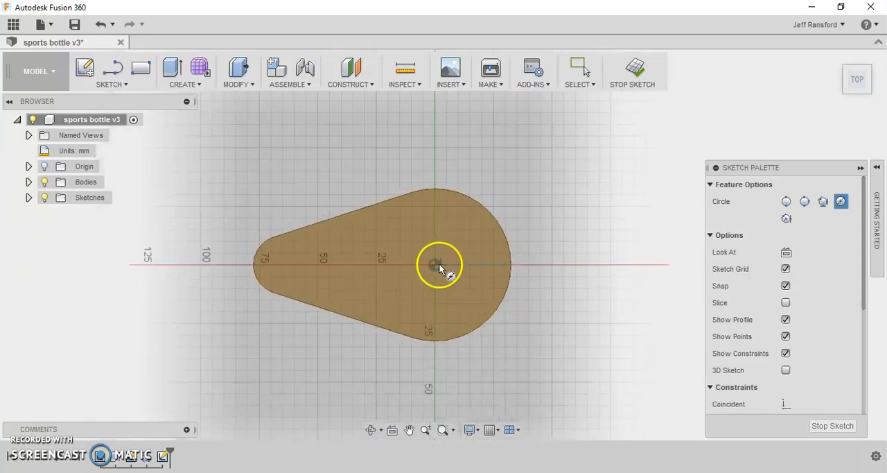
left_click(436, 263)
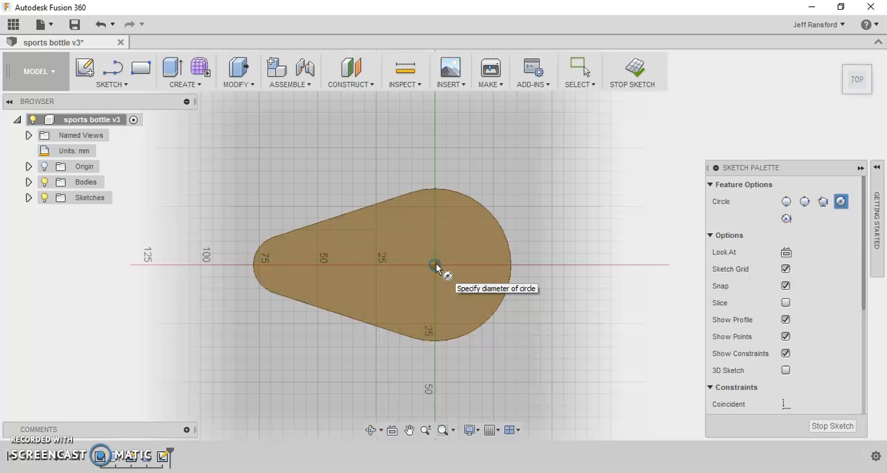
left_click(470, 284)
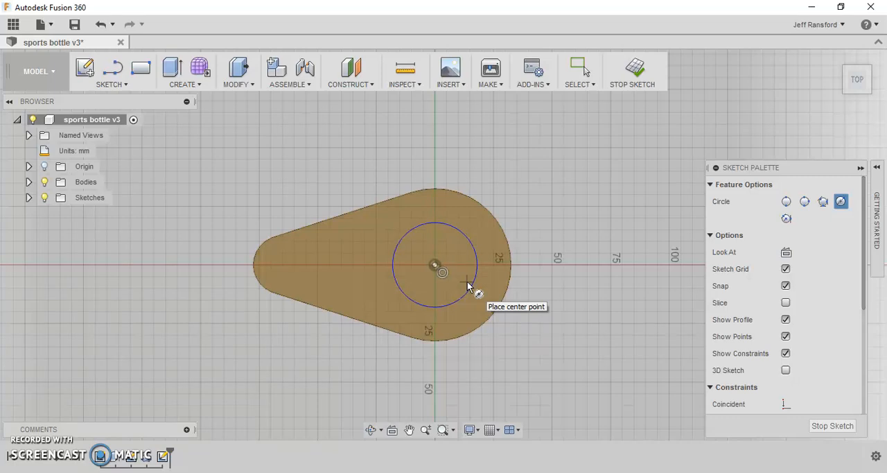
- Dimension the circle's diameter to 50 mm and finish the sketch
left_click(468, 246)
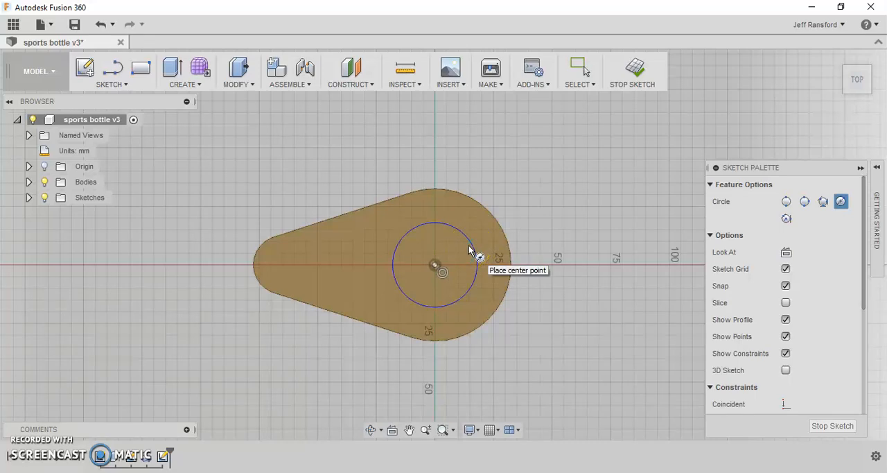
key("d")
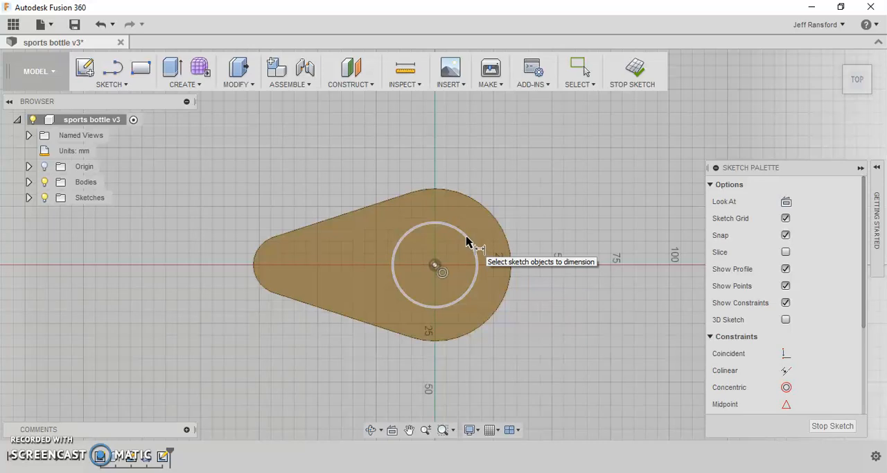
left_click(467, 241)
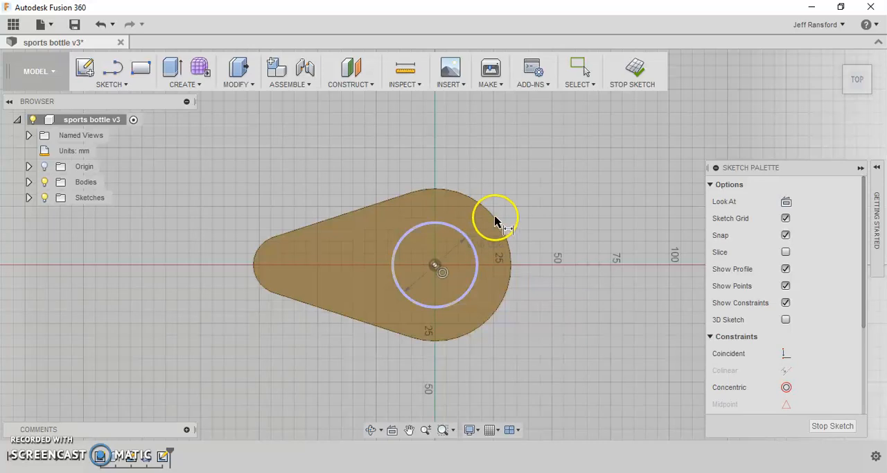
left_click(530, 198)
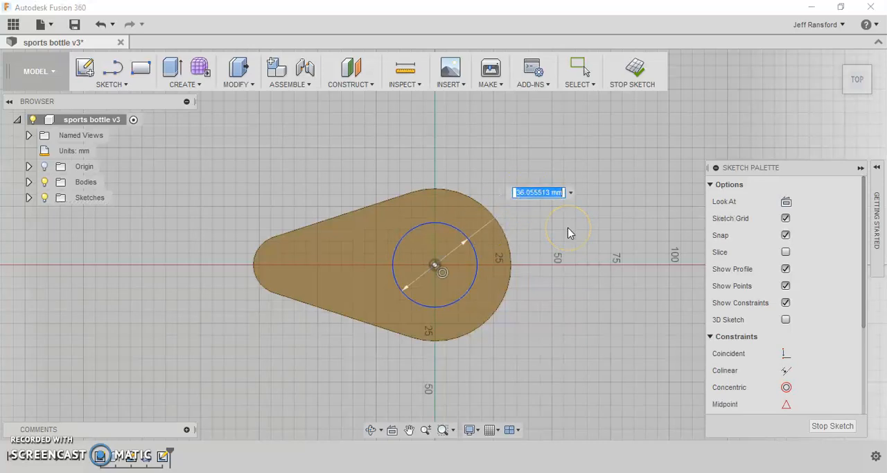
type("50")
key("Return")
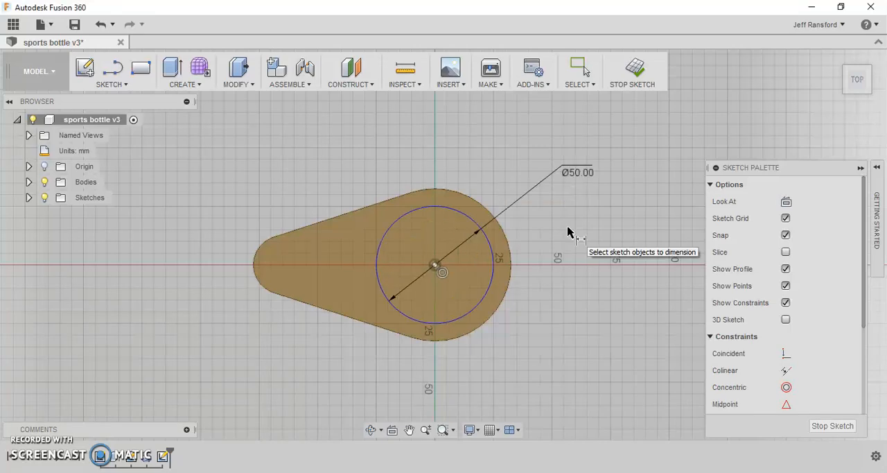
left_click(632, 69)
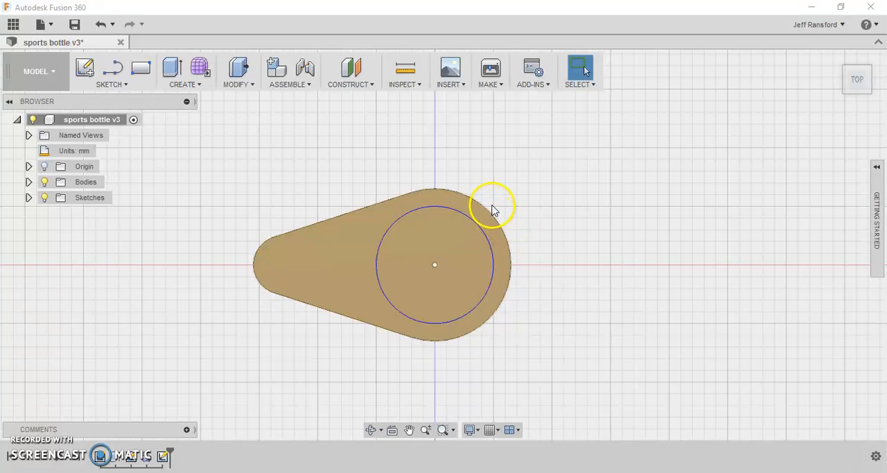
- Extrude the circle 15 mm upward from the top face as a neck joined to the bottle body
mouse_move(282, 185)
middle_mouse_down("shift")
mouse_move(281, 163)
mouse_move(281, 178)
middle_mouse_up("shift")
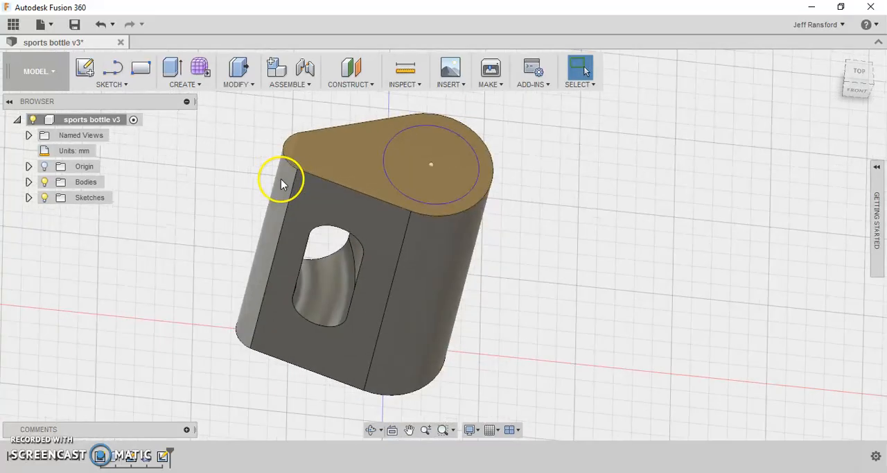
left_click(172, 67)
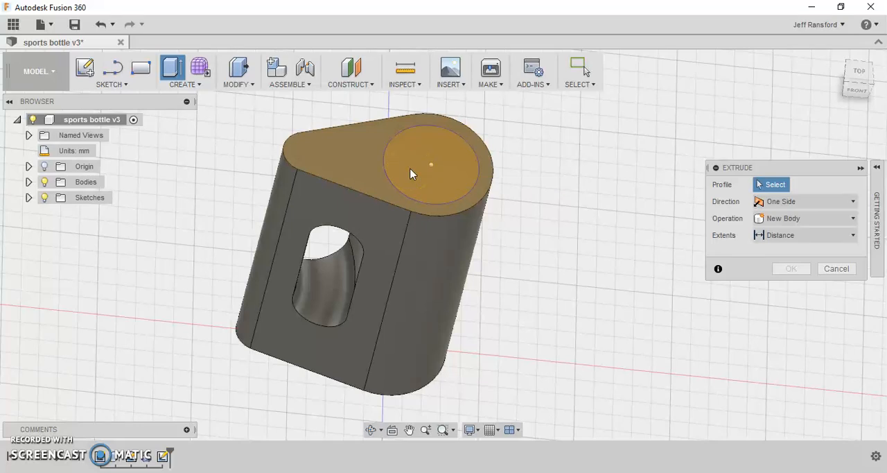
left_click(411, 173)
type("15")
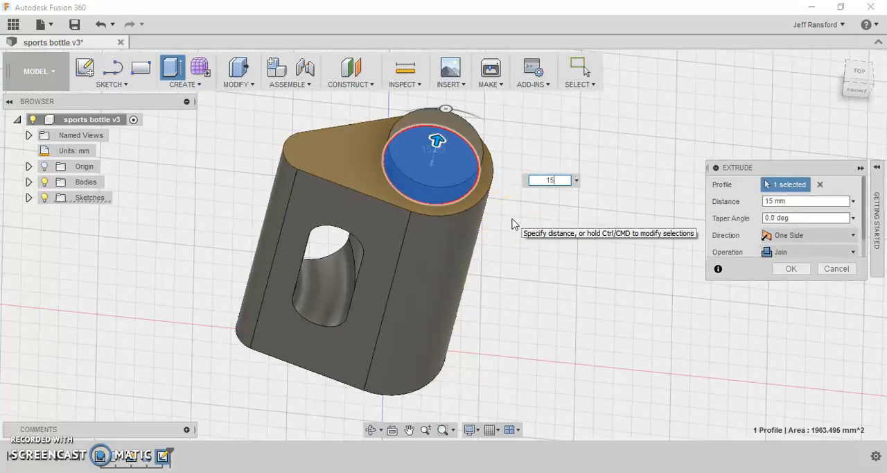
key("Return")
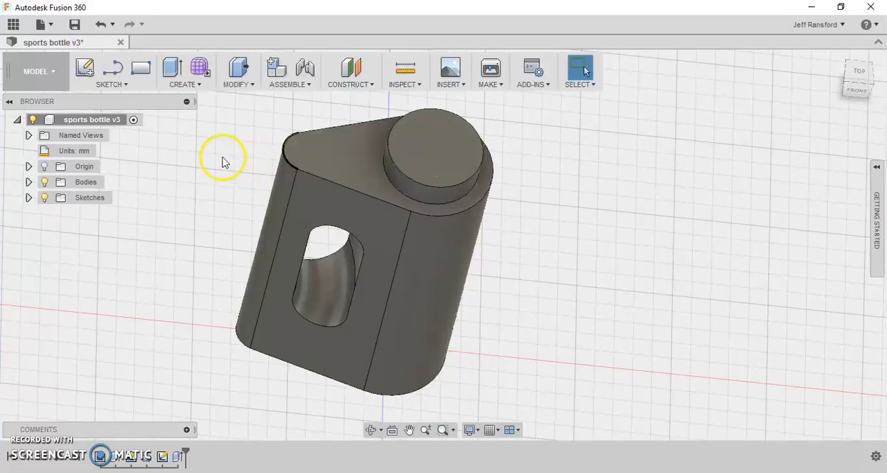
- Fillet the edges around the handle opening on the bottle's front side with an 8 mm constant radius
left_click(183, 85)
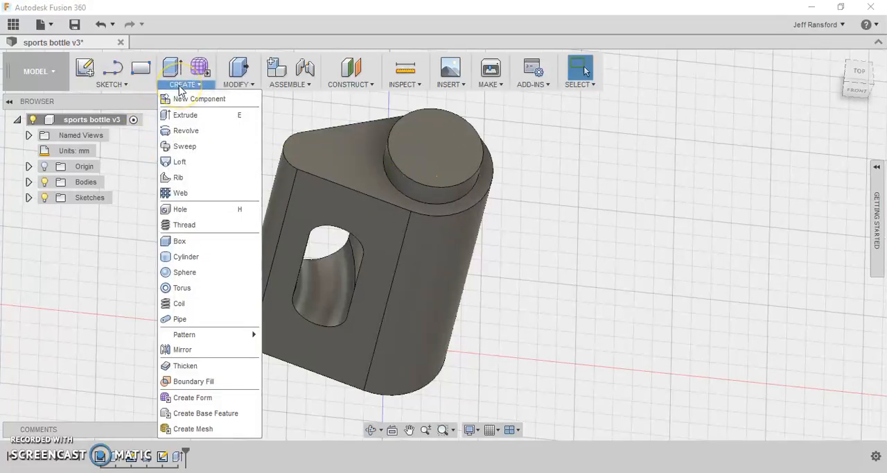
left_click(228, 86)
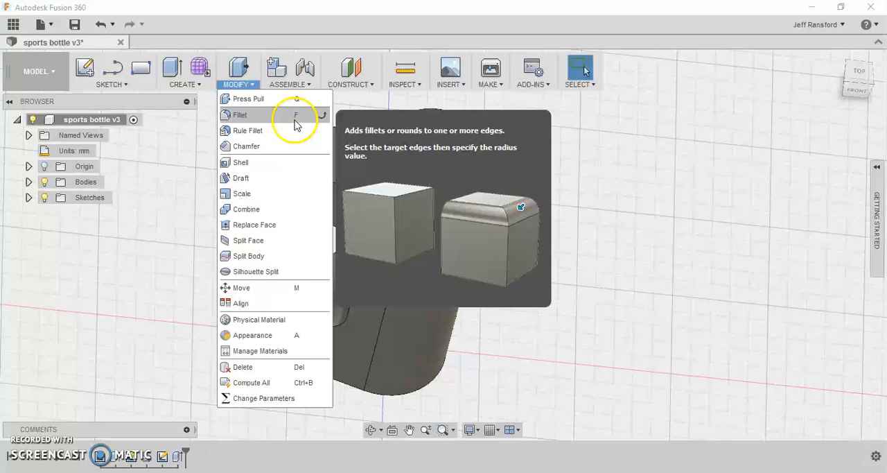
left_click(248, 115)
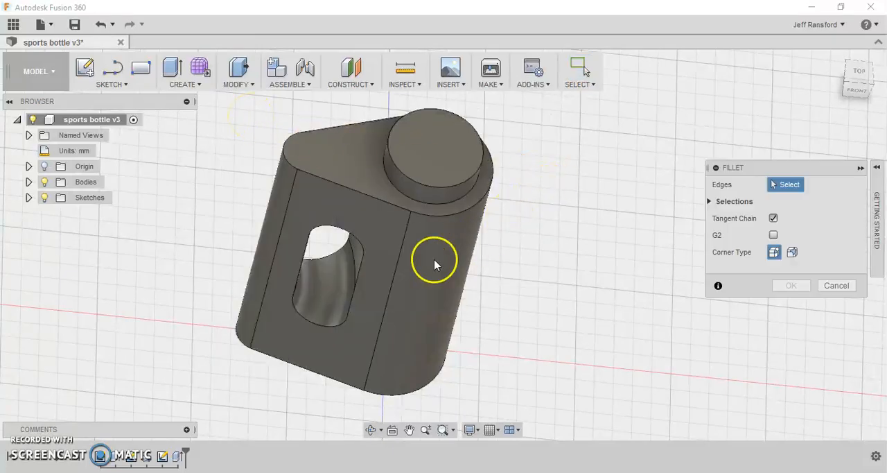
left_click(302, 269)
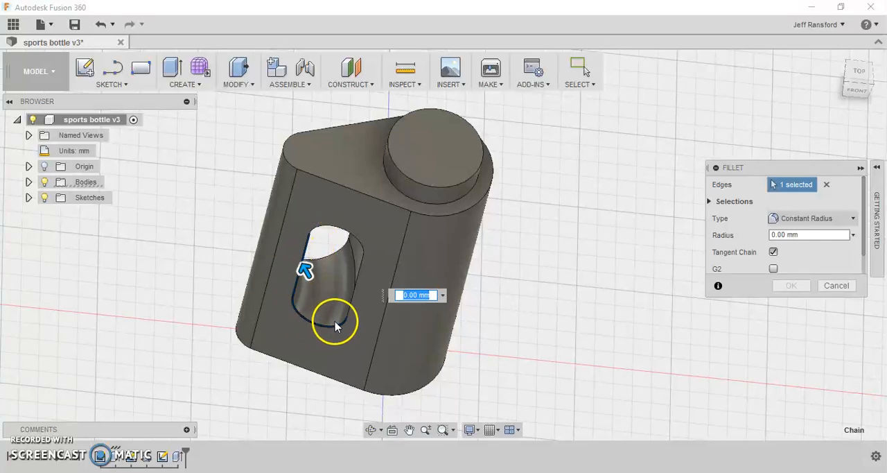
left_click(357, 239)
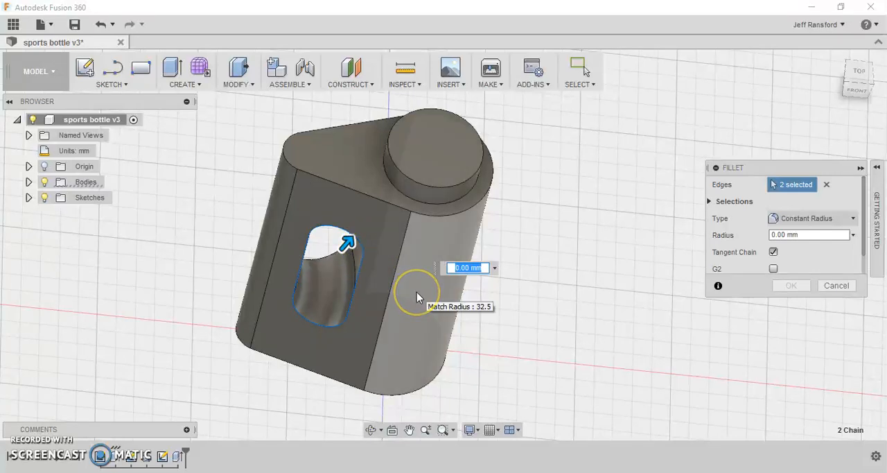
type("8")
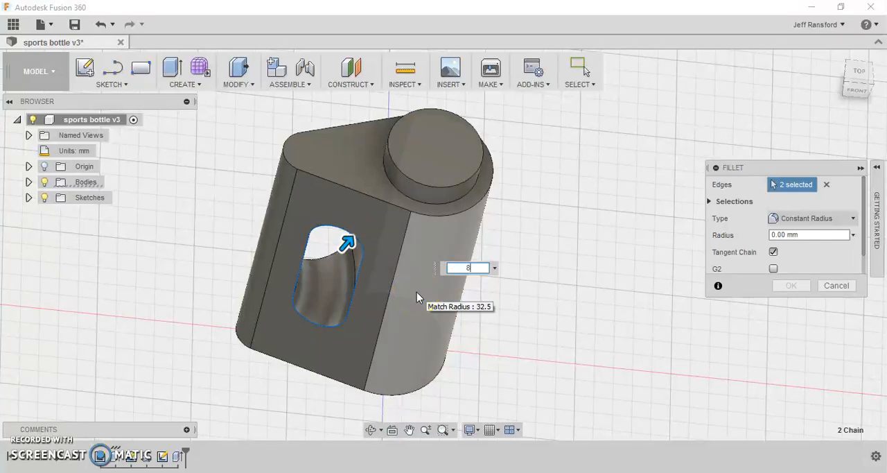
key("Return")
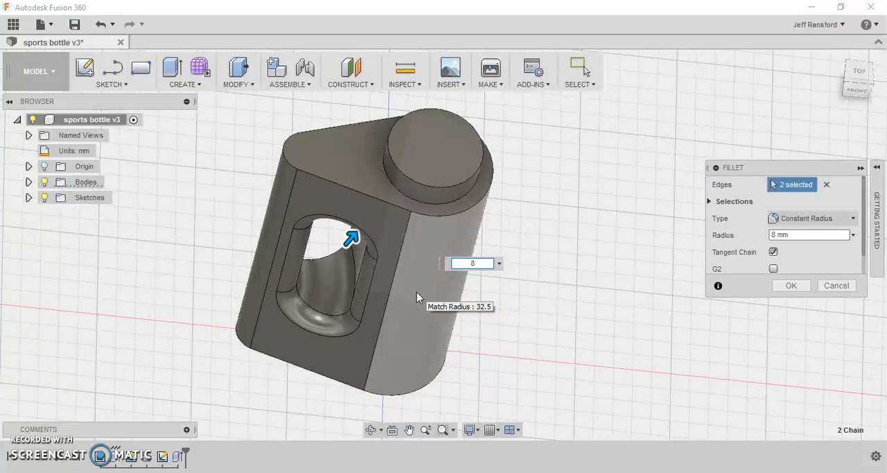
key("Return")
left_click(371, 340)
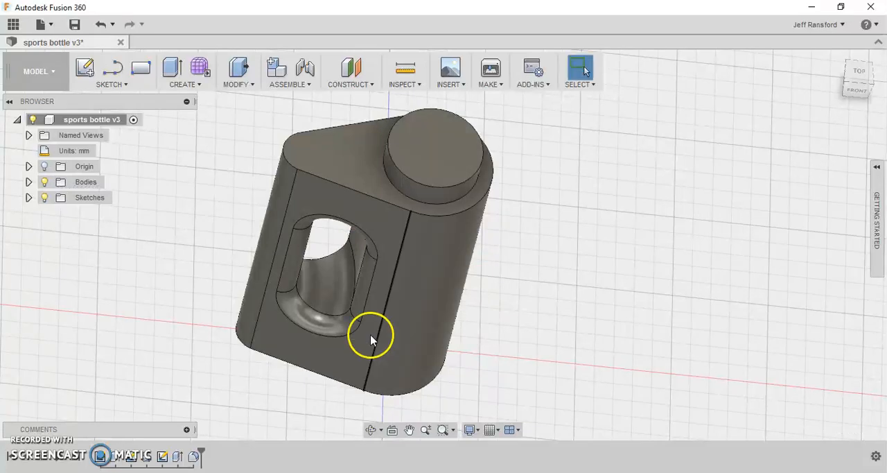
- Fillet the edges around the handle opening on the bottle's back side with an 8 mm constant radius
middle_click_drag(338, 358, 478, 318, "shift")
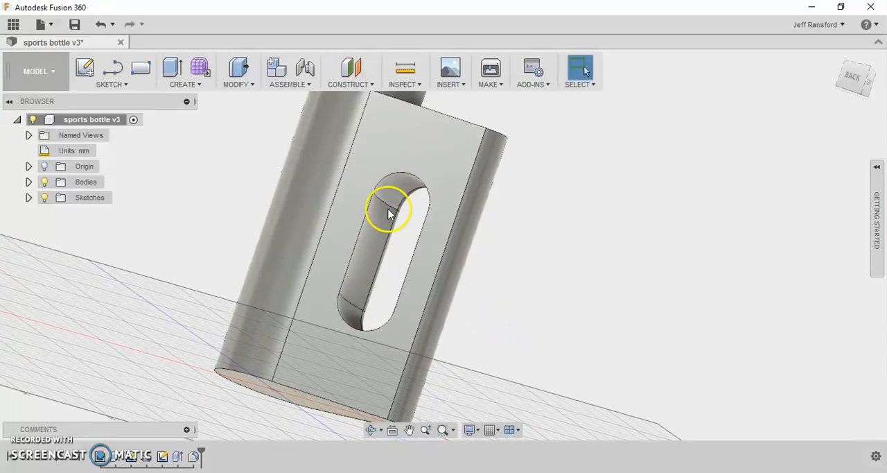
middle_click_drag(374, 231, 378, 256, "shift")
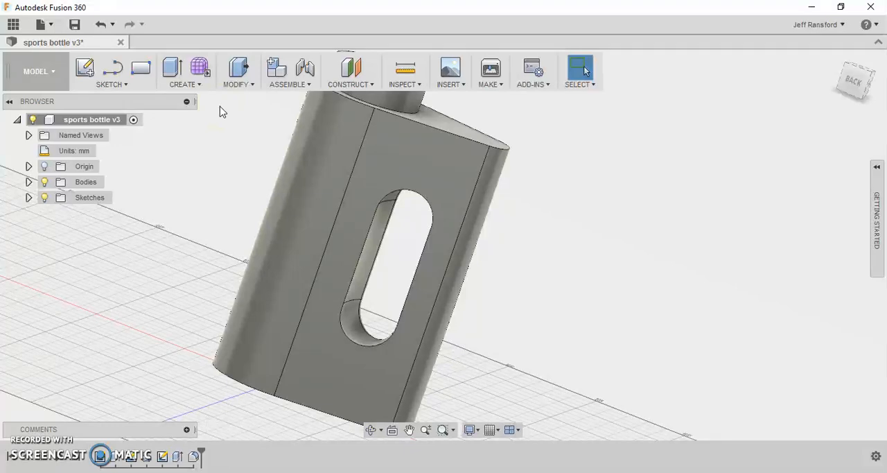
key("f")
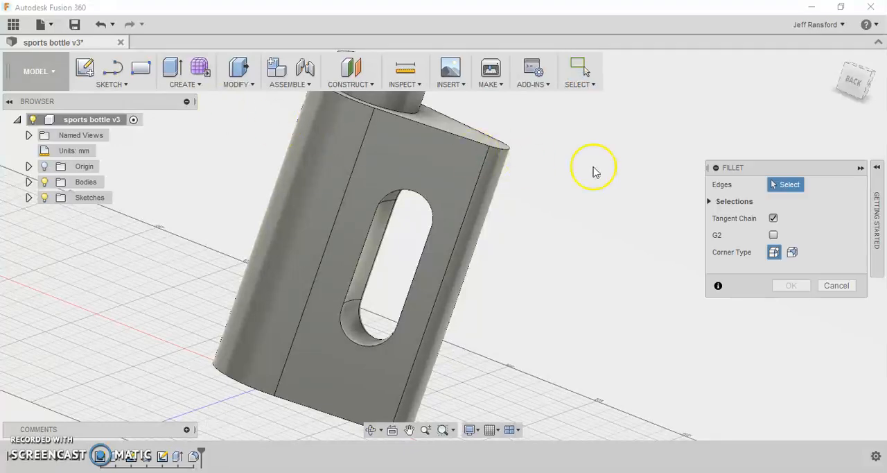
left_click(374, 221)
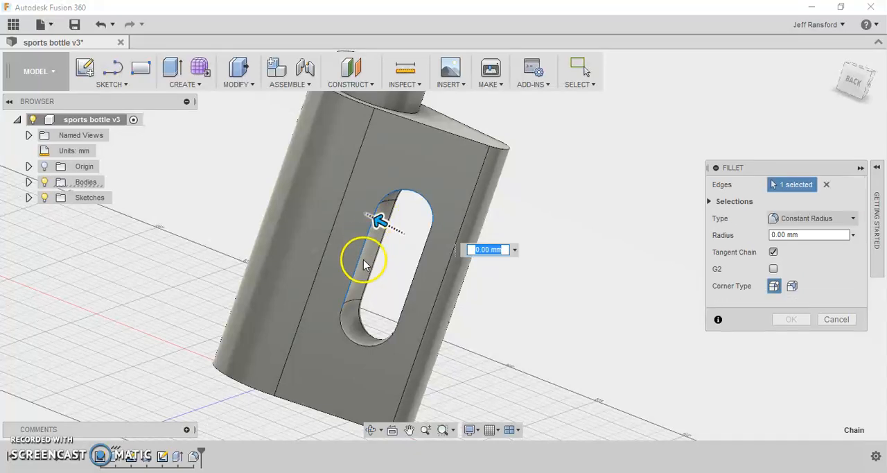
left_click(362, 339)
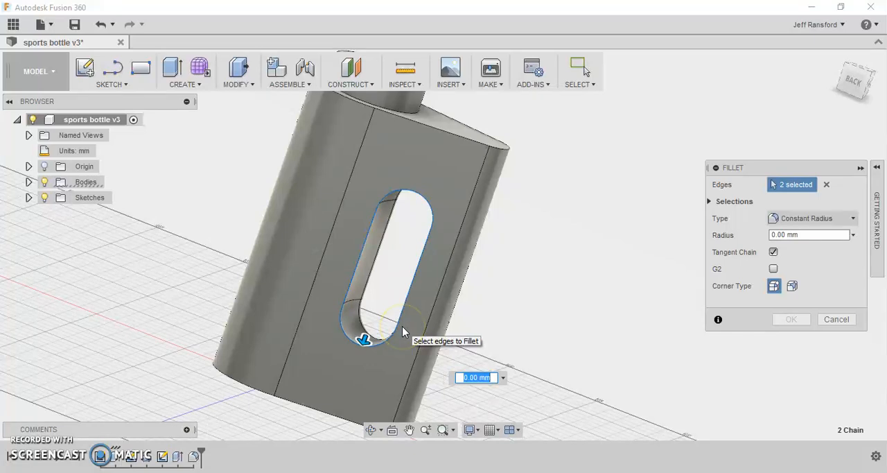
type("8")
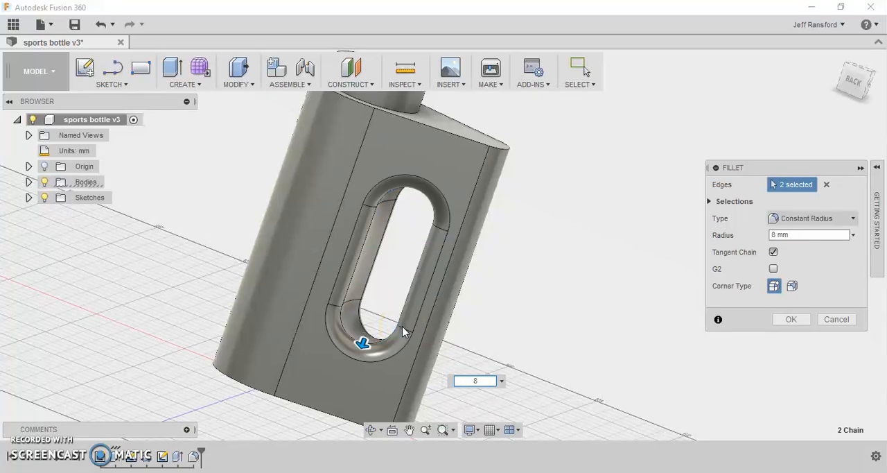
key("Return")
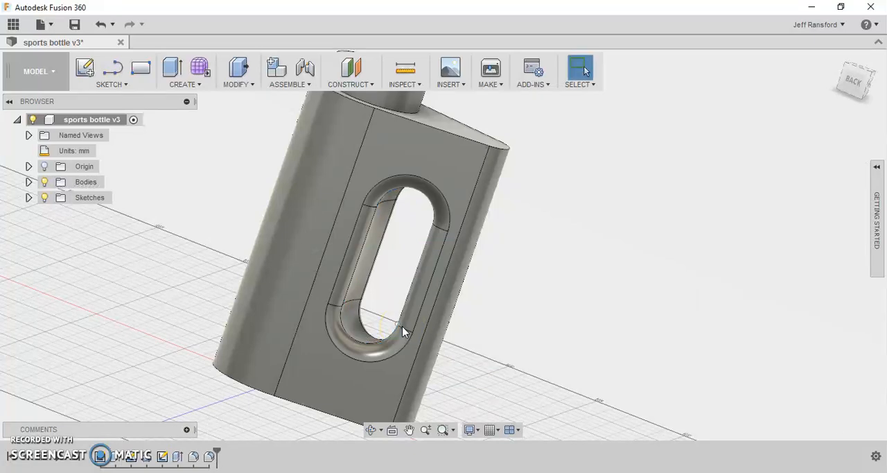
- Fillet the outer edges around the top face of the bottle body with a constant radius
middle_click_drag(401, 325, 194, 298, "shift")
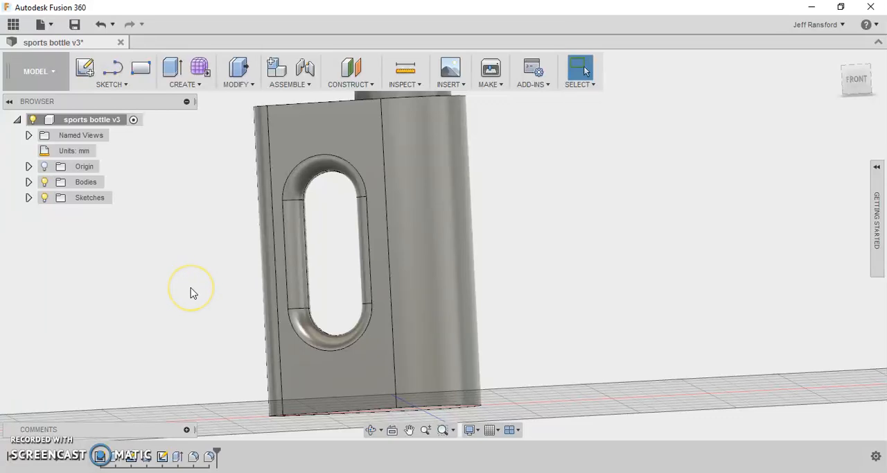
middle_click_drag(192, 292, 203, 316, "shift")
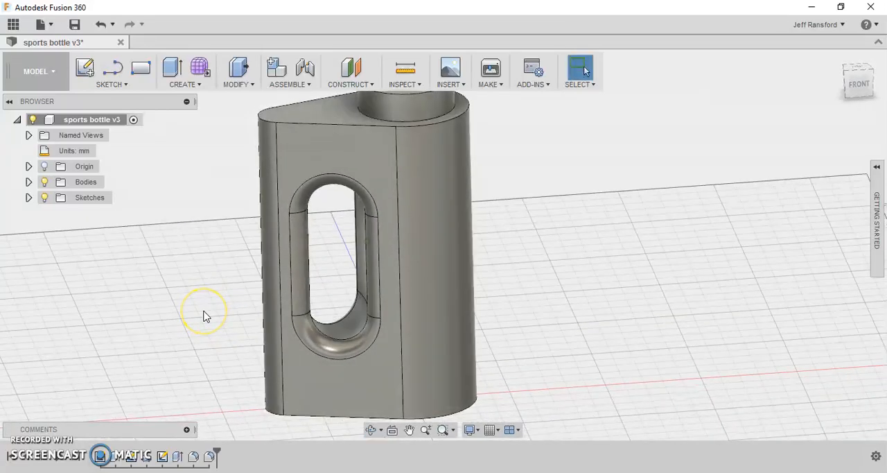
key("f")
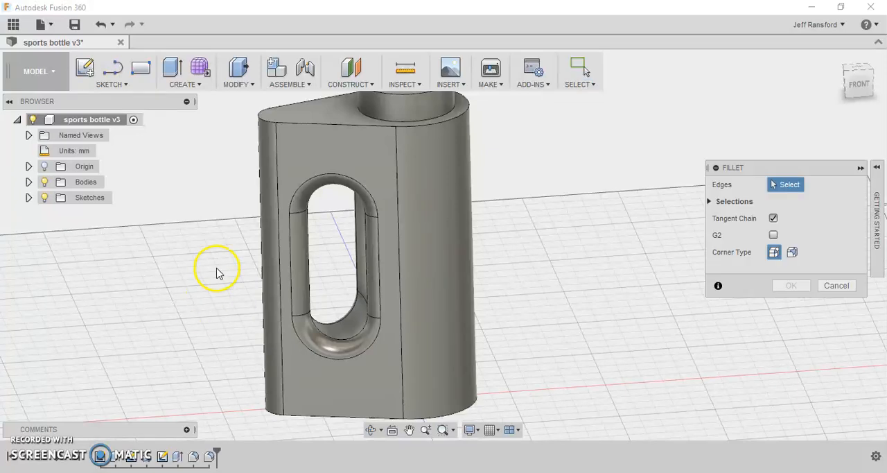
left_click(293, 125)
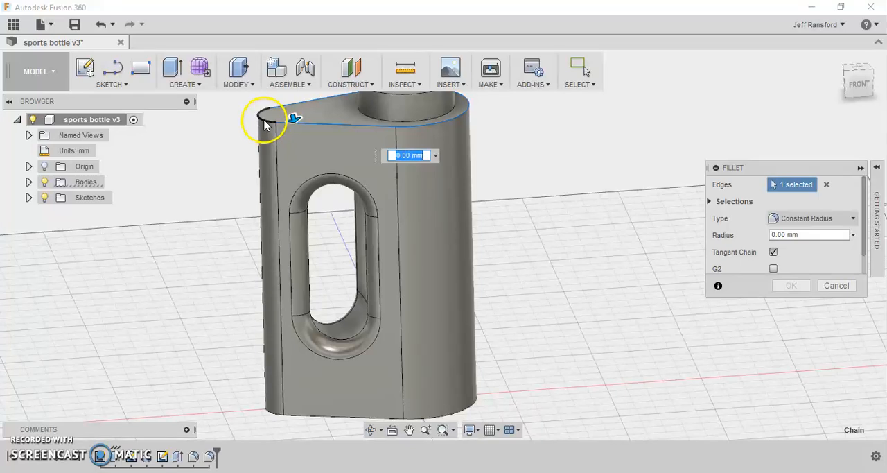
left_click(265, 119)
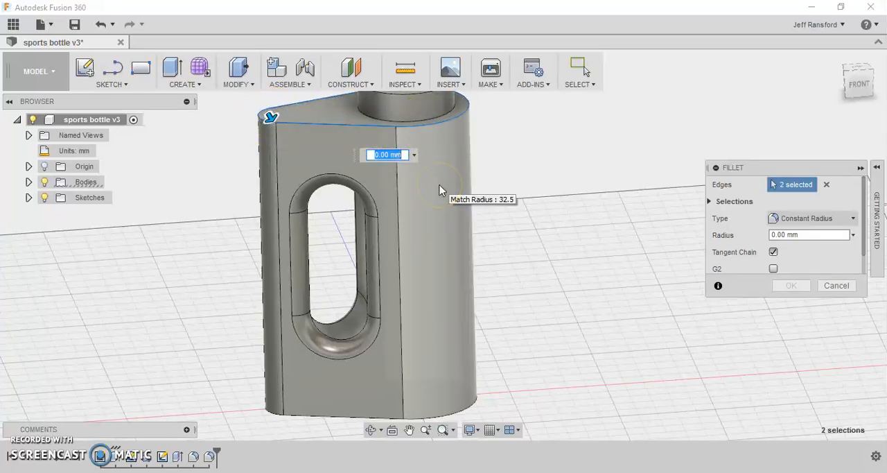
key("Return")
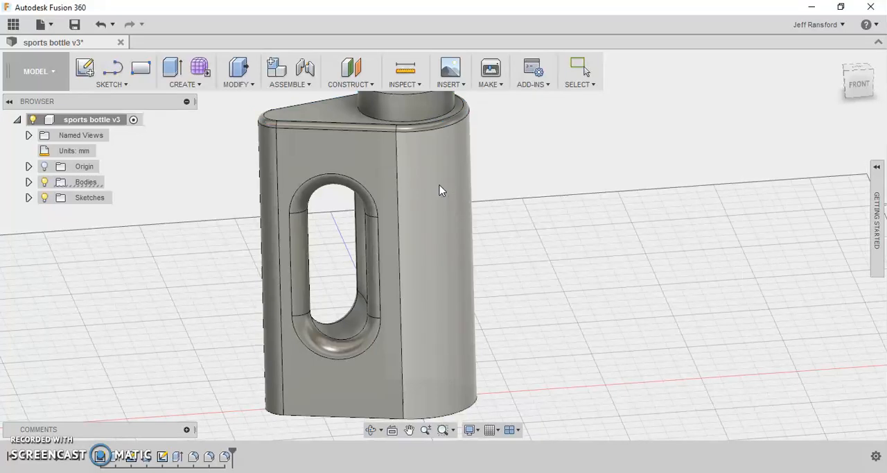
- Fillet the circular edge where the neck meets the top of the body with a 3 mm constant radius
middle_click_drag(347, 169, 343, 182, "shift")
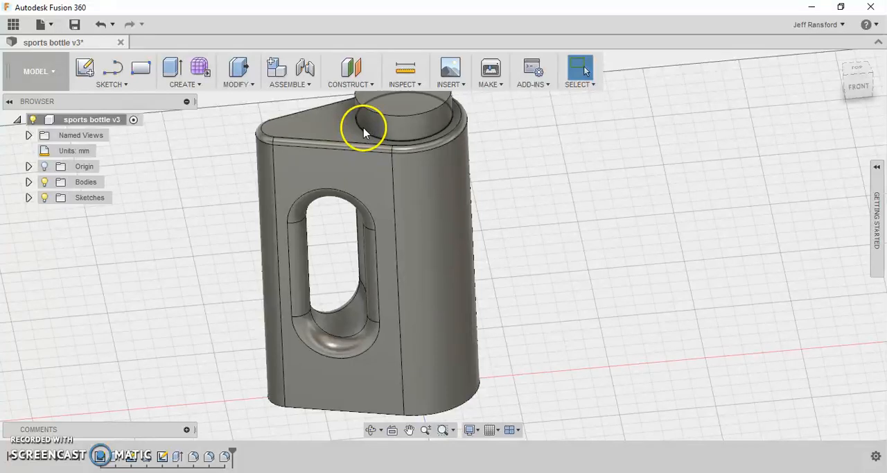
key("f")
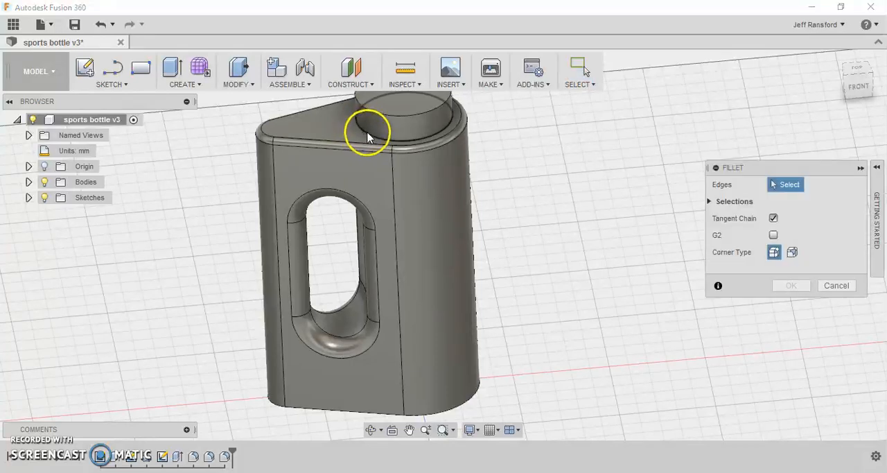
left_click(368, 136)
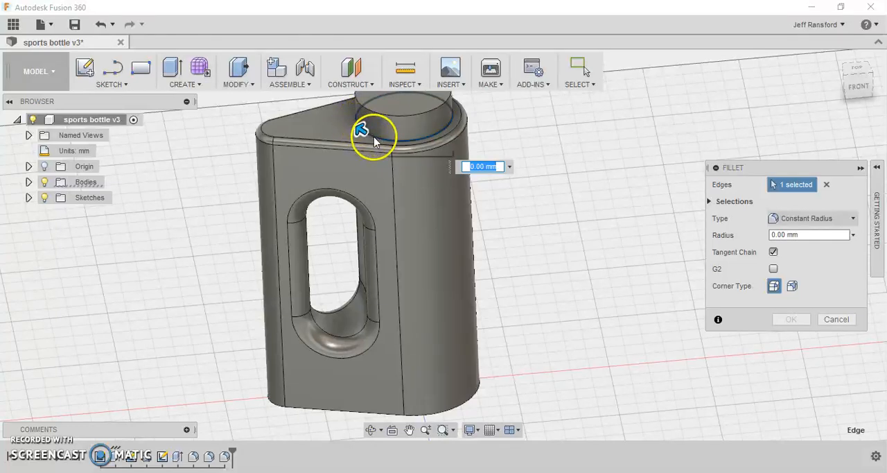
type("3")
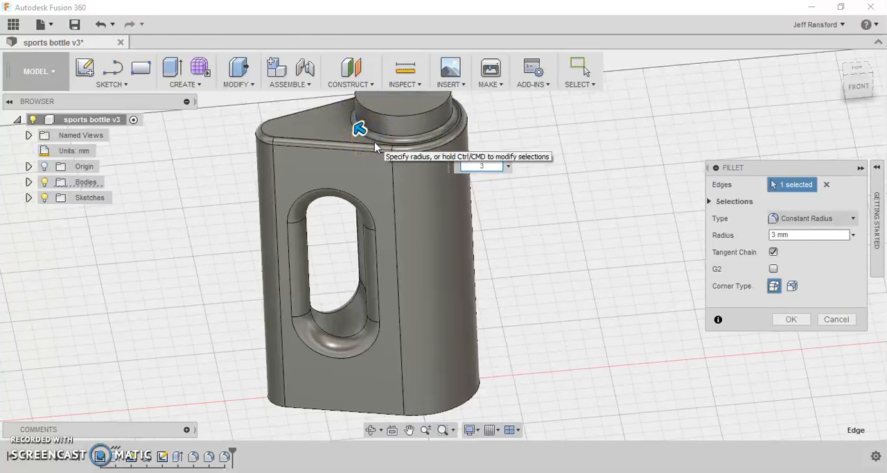
middle_click_drag(374, 144, 388, 118, "shift")
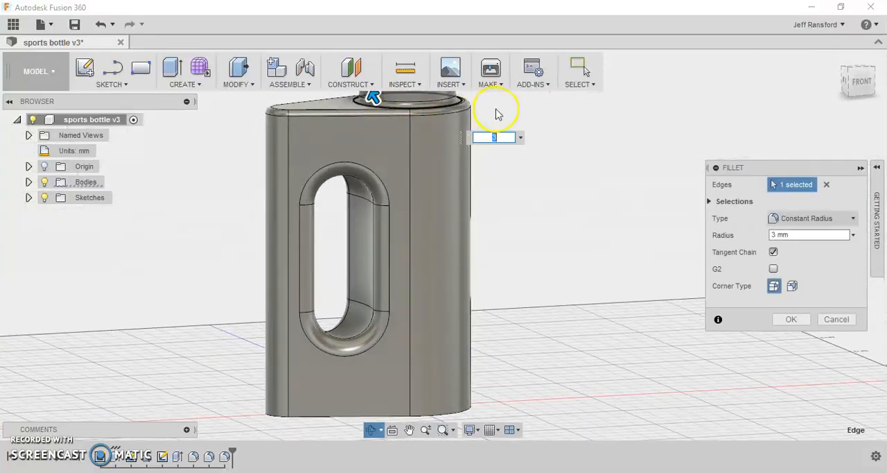
scroll(485, 109, "down", 3)
scroll(462, 104, "up", 8)
scroll(454, 155, "up", 6)
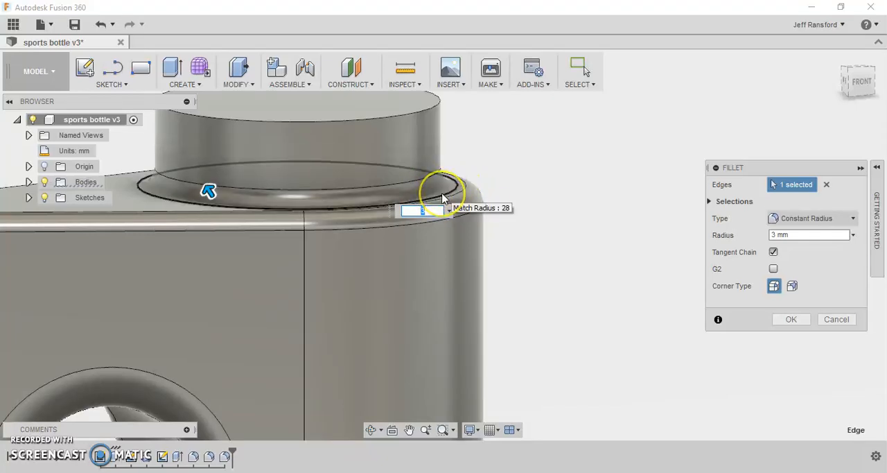
scroll(441, 197, "down", 5)
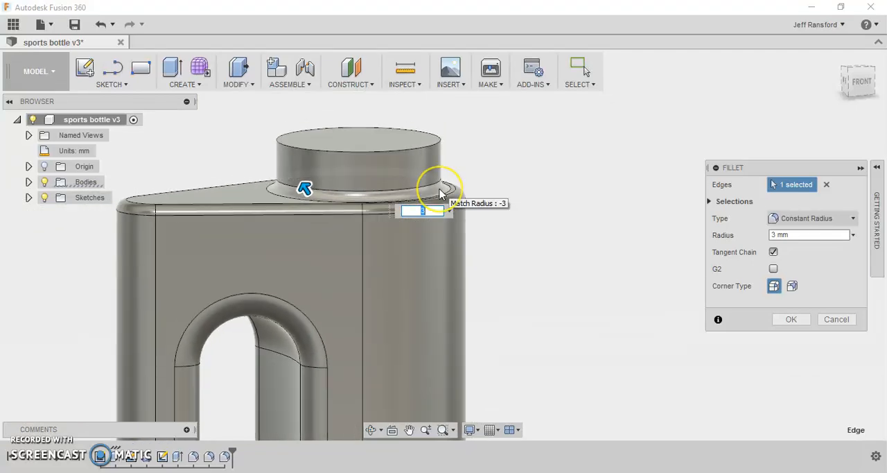
key("Return")
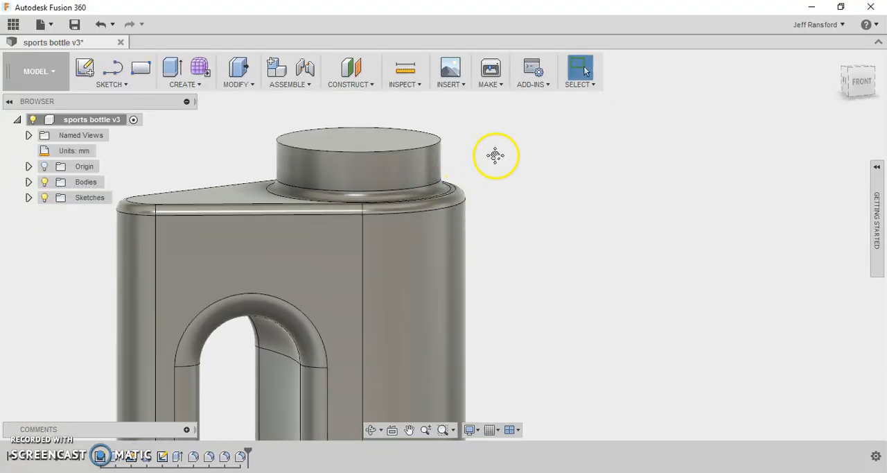
- Fillet the outer edges around the bottom face of the bottle body with a 3 mm constant radius
middle_click_drag(496, 156, 530, 74)
scroll(465, 239, "up", 2)
scroll(465, 240, "down", 5)
middle_click_drag(439, 317, 446, 283)
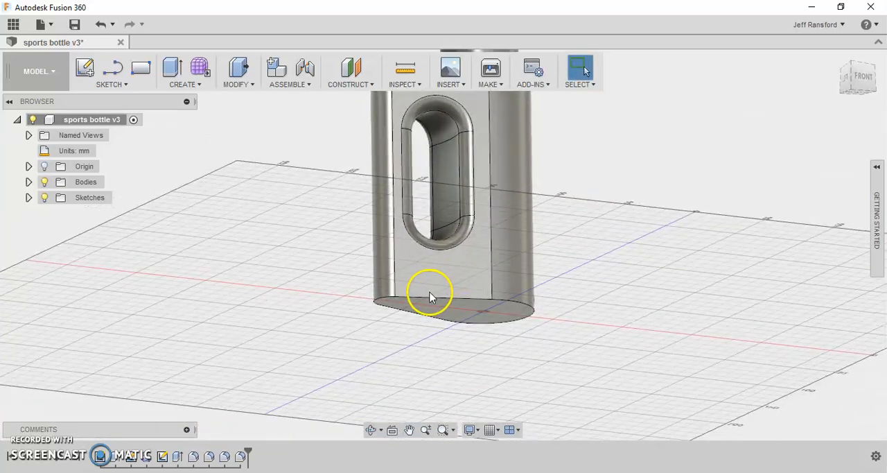
key("f")
scroll(426, 297, "up", 1)
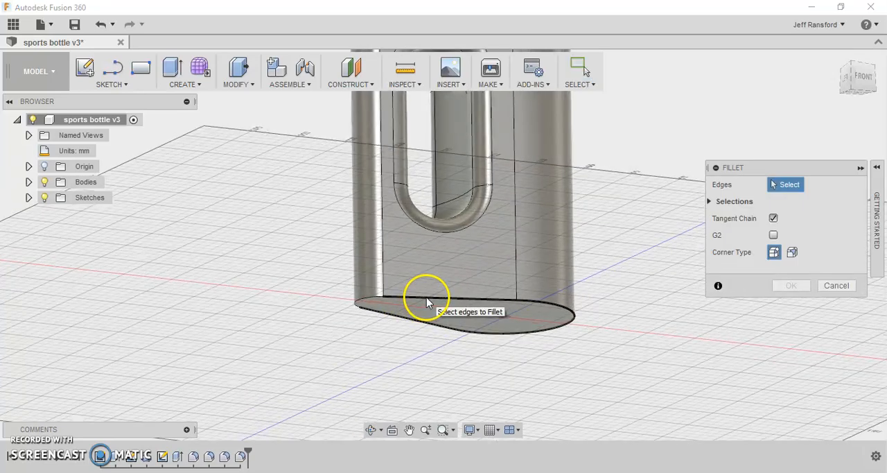
left_click(428, 299)
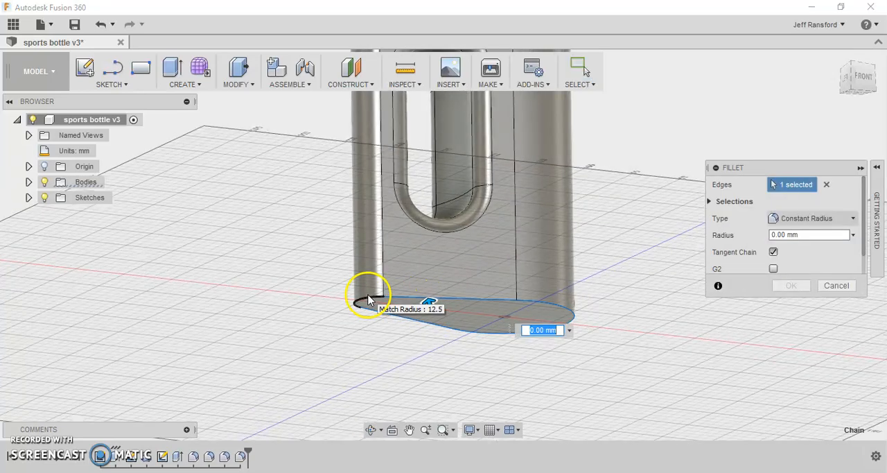
left_click(560, 323)
type("3")
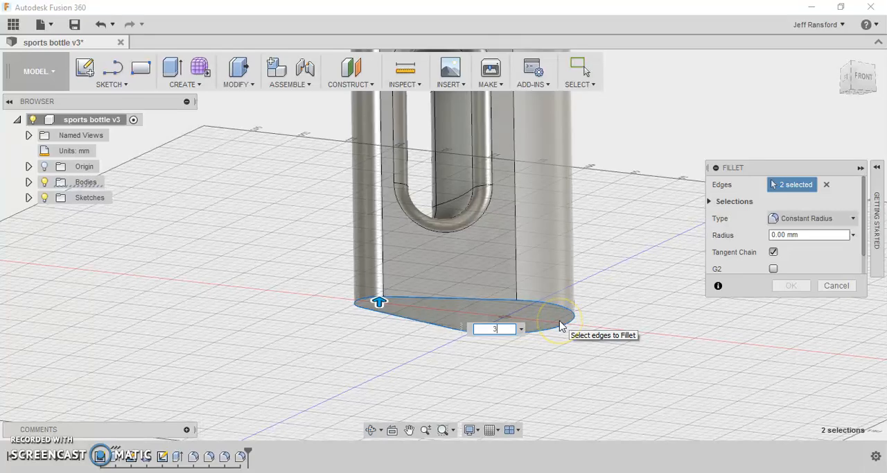
key("Return")
left_click(661, 317)
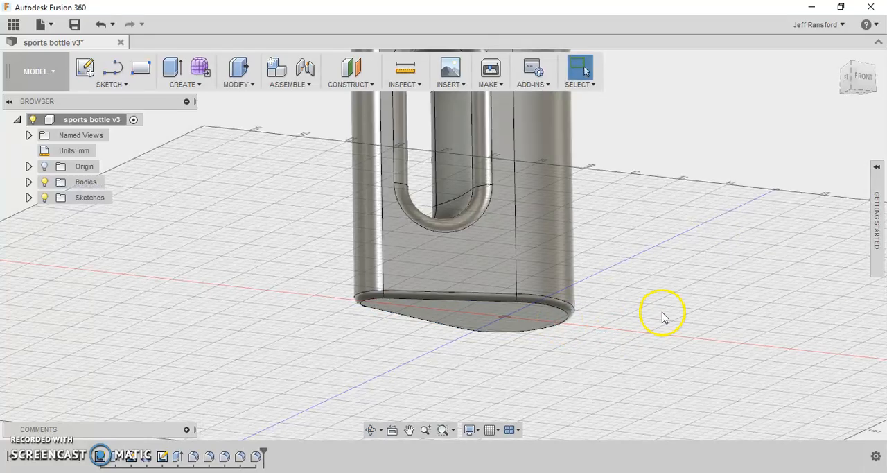
- Shell the bottle with a 1.5 mm inside thickness, removing the neck's top face to open the mouth
middle_click_drag(651, 313, 621, 342, "shift")
scroll(620, 343, "down", 2)
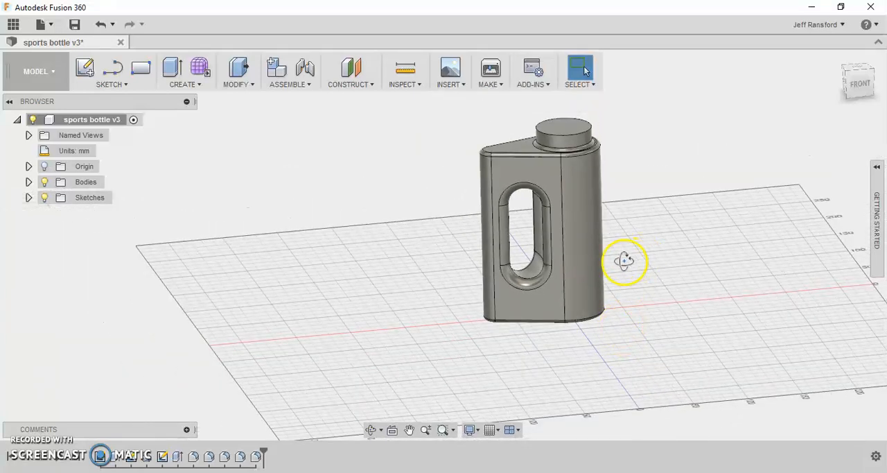
middle_click_drag(624, 260, 621, 259, "shift")
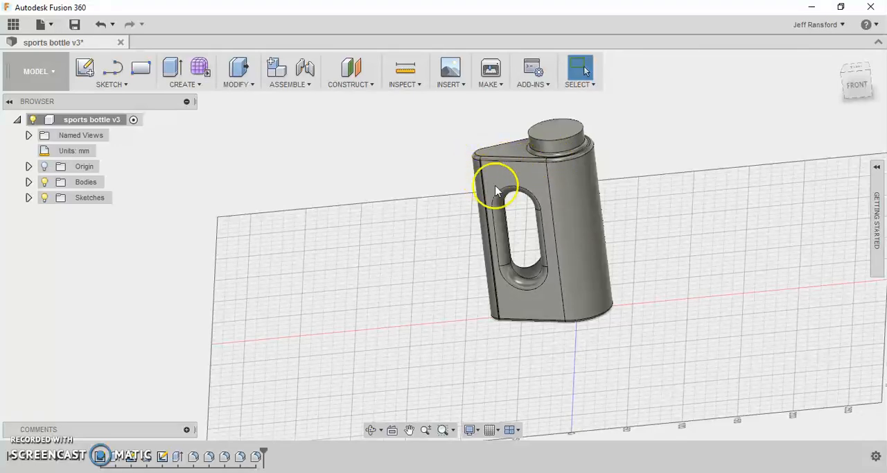
mouse_move(575, 204)
middle_mouse_down("shift")
mouse_move(580, 216)
mouse_move(572, 211)
middle_mouse_up("shift")
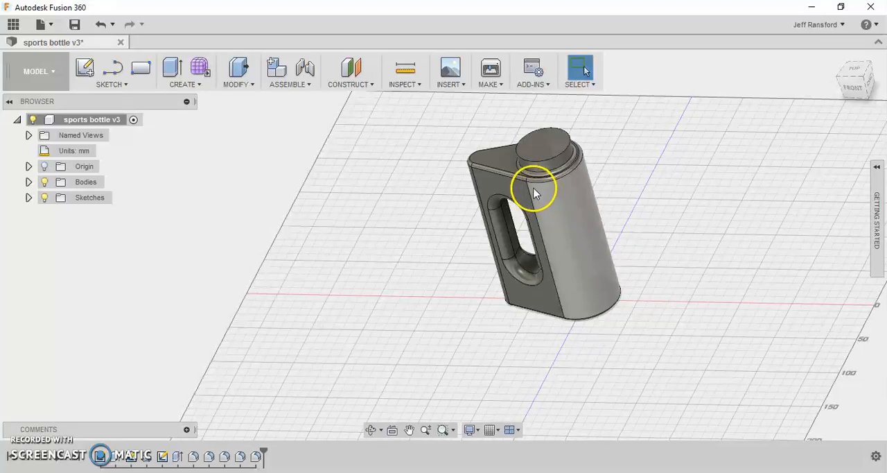
left_click(470, 190)
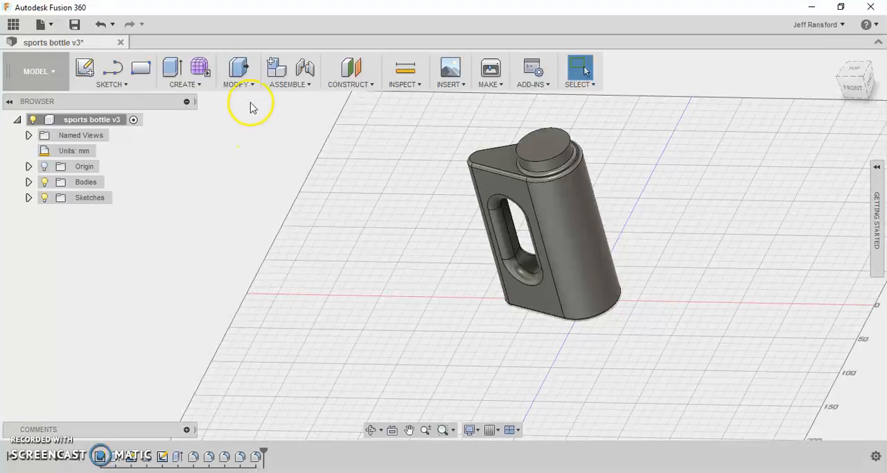
left_click(240, 84)
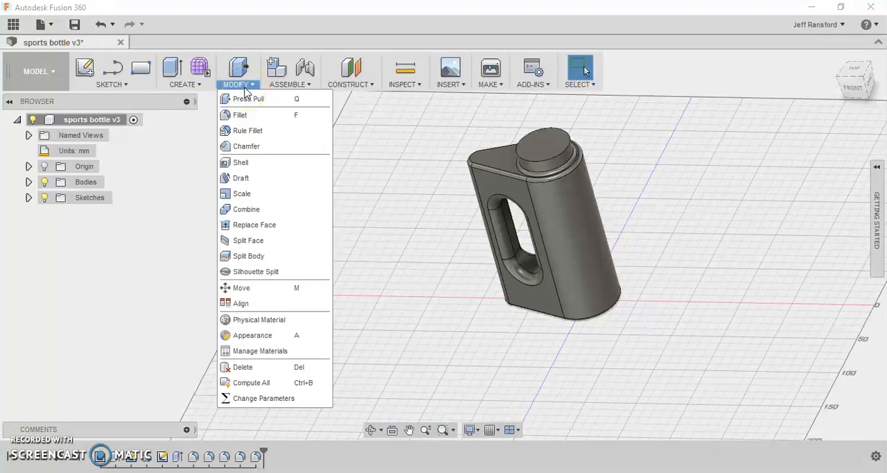
left_click(265, 167)
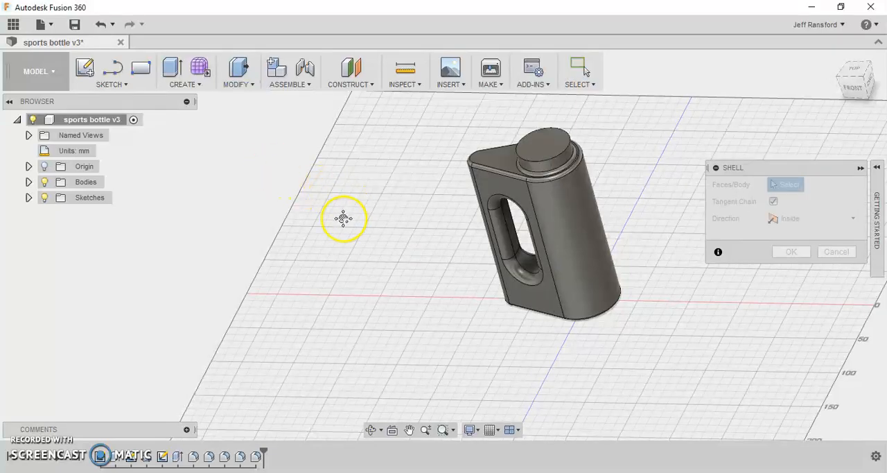
middle_click_drag(343, 217, 309, 253)
scroll(527, 203, "down", 3)
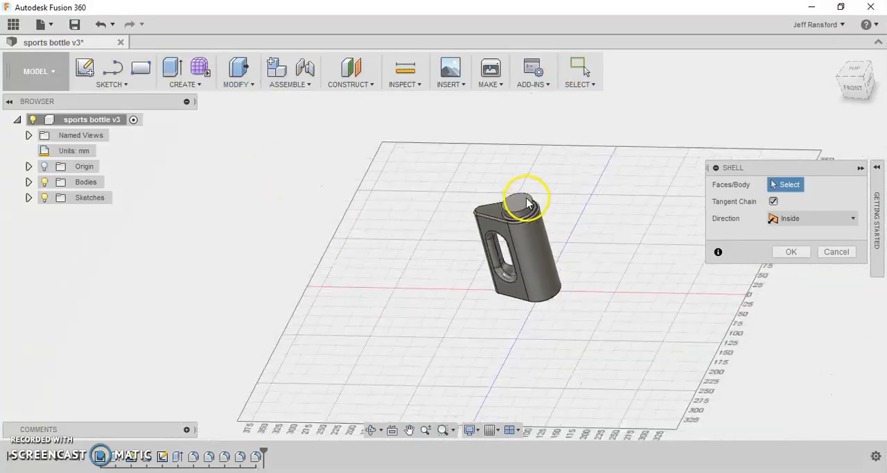
scroll(526, 203, "up", 5)
scroll(523, 204, "up", 2)
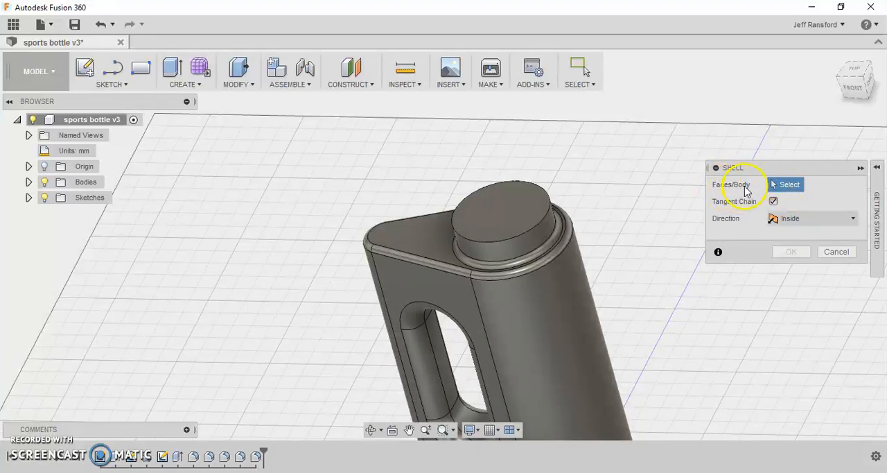
left_click(511, 210)
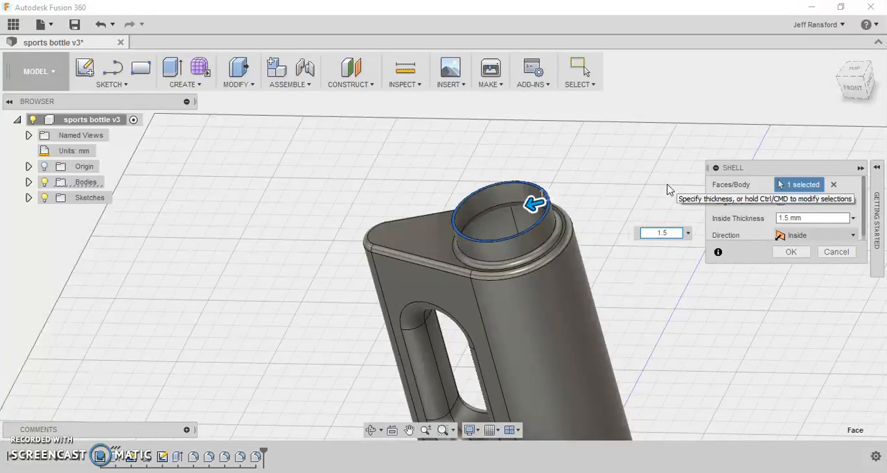
key("Return")
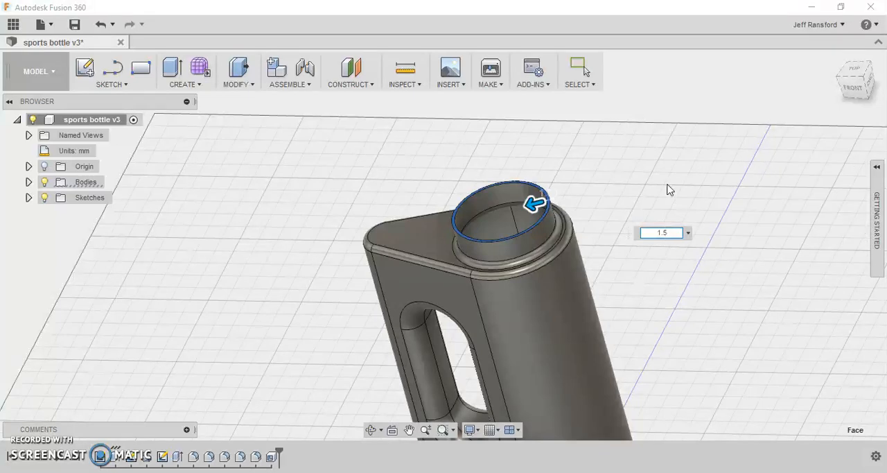
left_click(642, 186)
- Inspect the shelled bottle from several angles, looking through the mouth into the hollow interior and at the handle opening
middle_click_drag(568, 226, 526, 277, "shift")
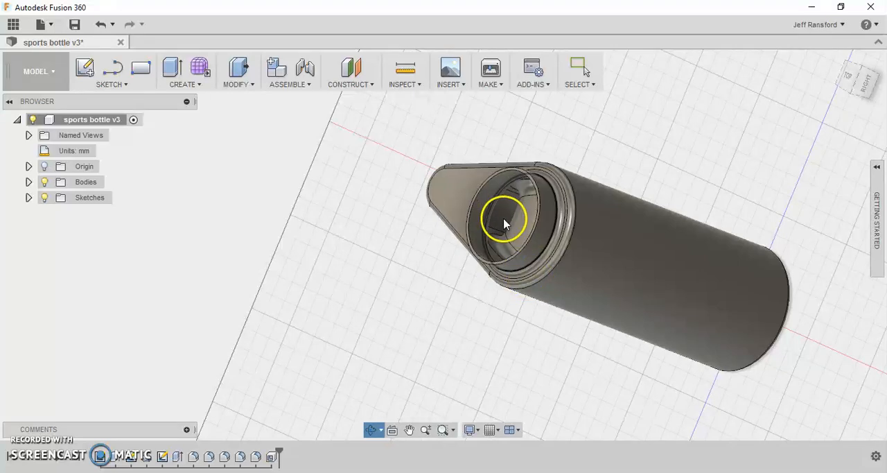
mouse_move(531, 222)
middle_mouse_down("shift")
mouse_move(584, 246)
mouse_move(601, 237)
mouse_move(548, 237)
mouse_move(550, 213)
mouse_move(578, 205)
mouse_move(552, 204)
mouse_move(525, 159)
mouse_move(530, 210)
middle_mouse_up("shift")
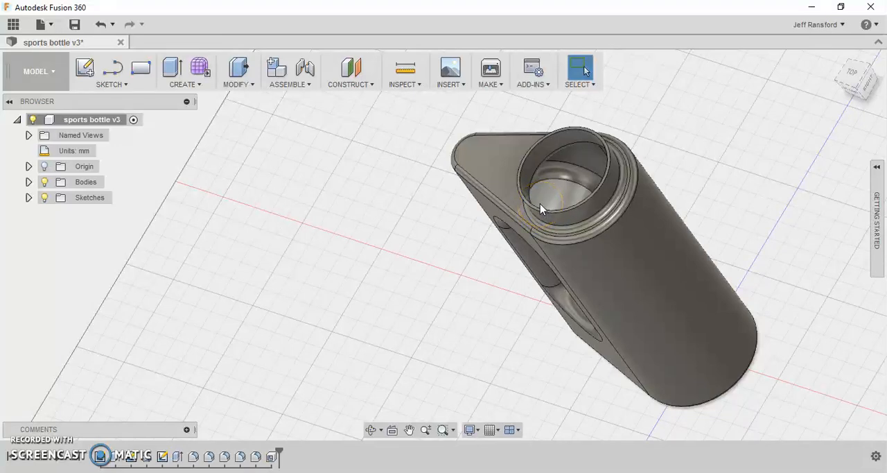
left_click(522, 201)
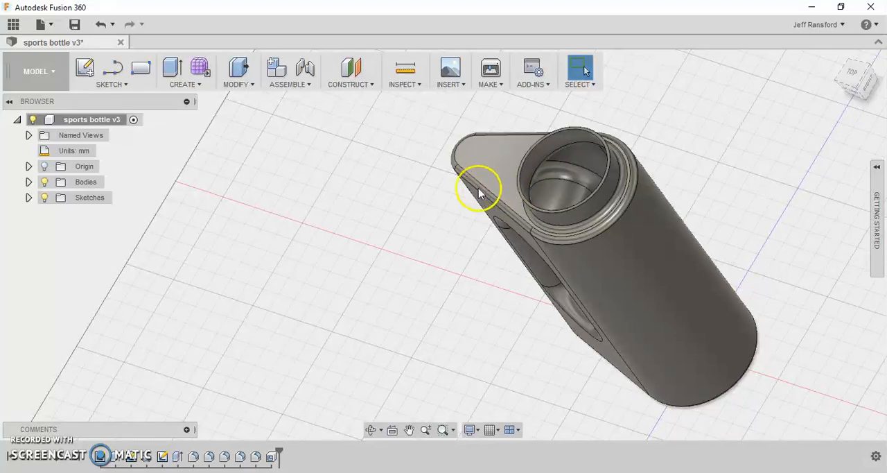
middle_click_drag(455, 200, 487, 159, "shift")
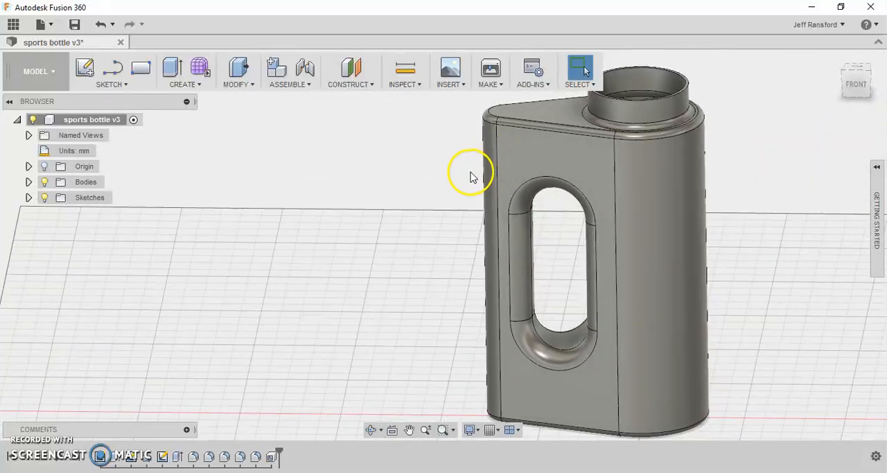
middle_click_drag(442, 178, 414, 173, "shift")
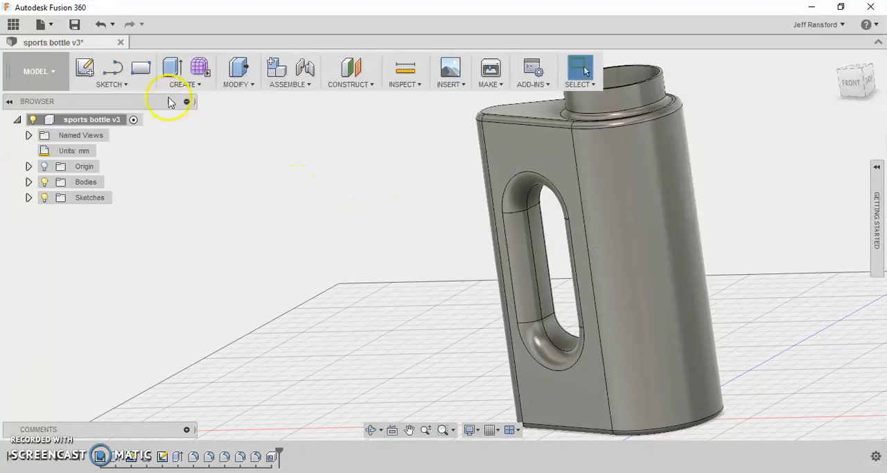
- Start a new sketch on the vertical front origin plane through the bottle, working at the neck
left_click(86, 69)
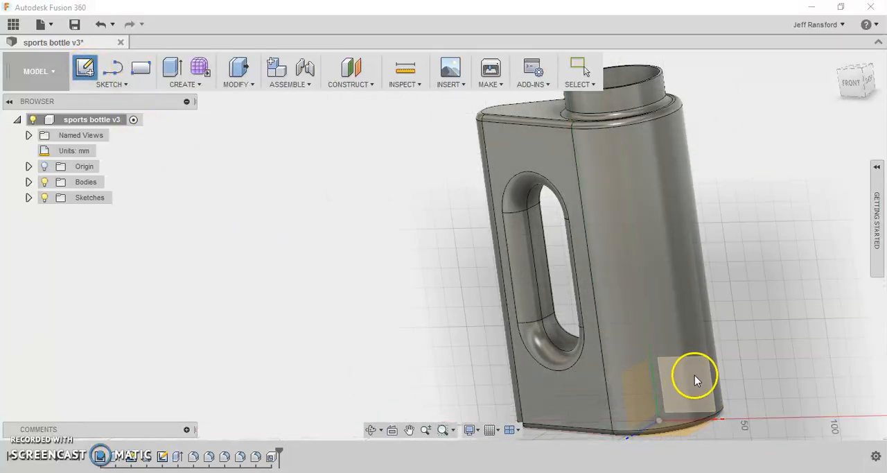
middle_click_drag(695, 381, 654, 380, "shift")
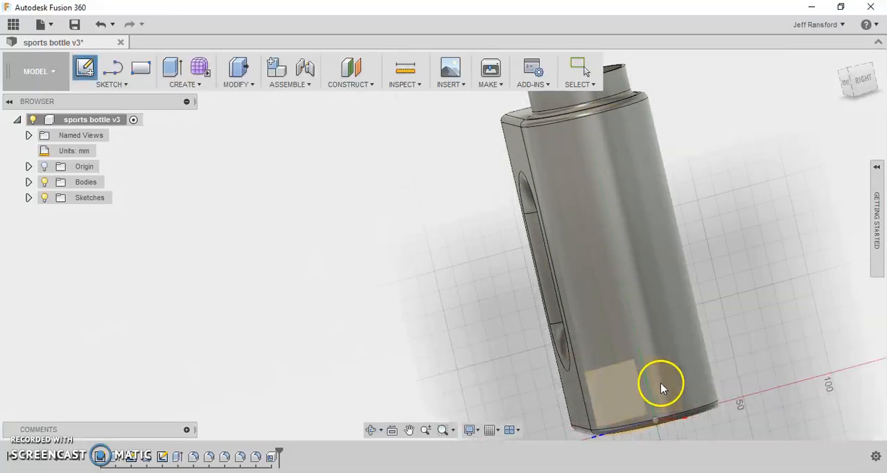
middle_click_drag(665, 381, 709, 378, "shift")
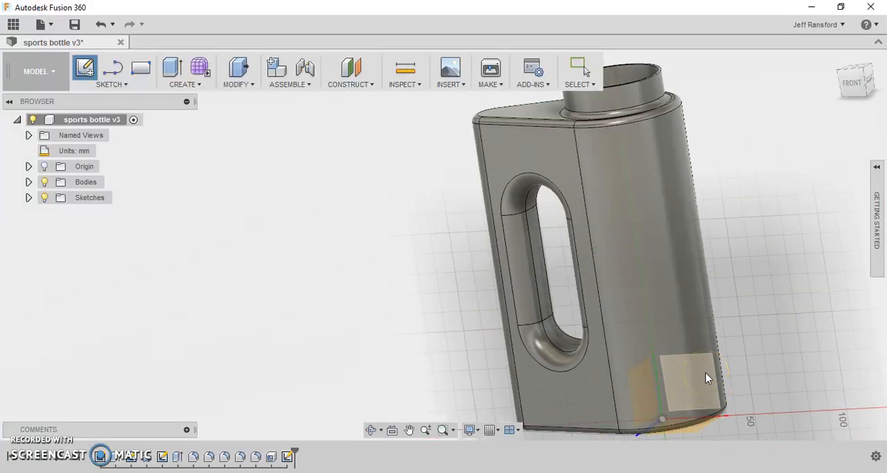
left_click(706, 375)
scroll(487, 249, "down", 3)
middle_click_drag(490, 196, 517, 411)
scroll(463, 229, "up", 6)
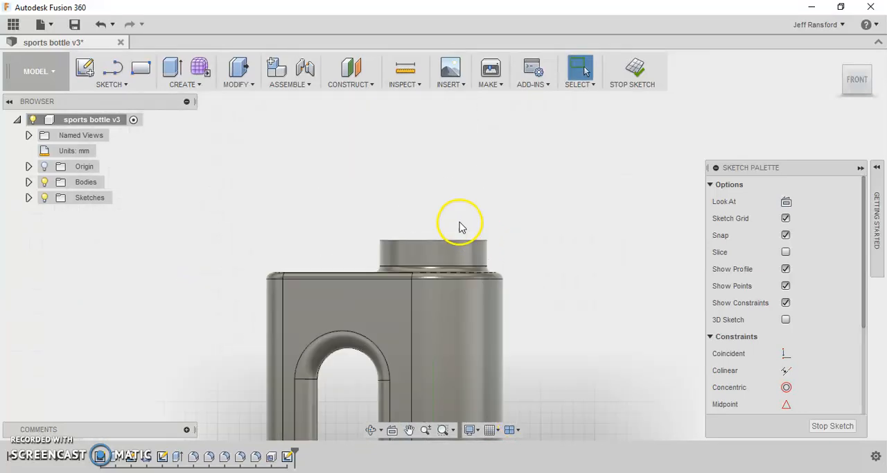
scroll(468, 230, "up", 1)
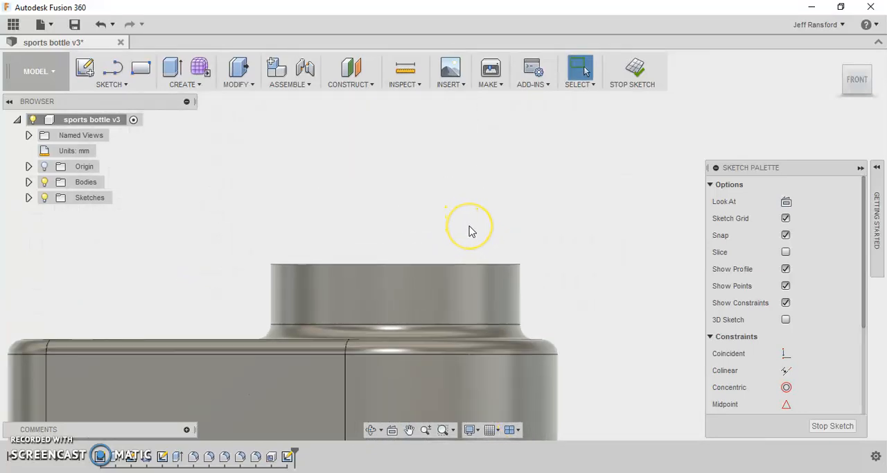
scroll(468, 230, "up", 1)
left_click(427, 209)
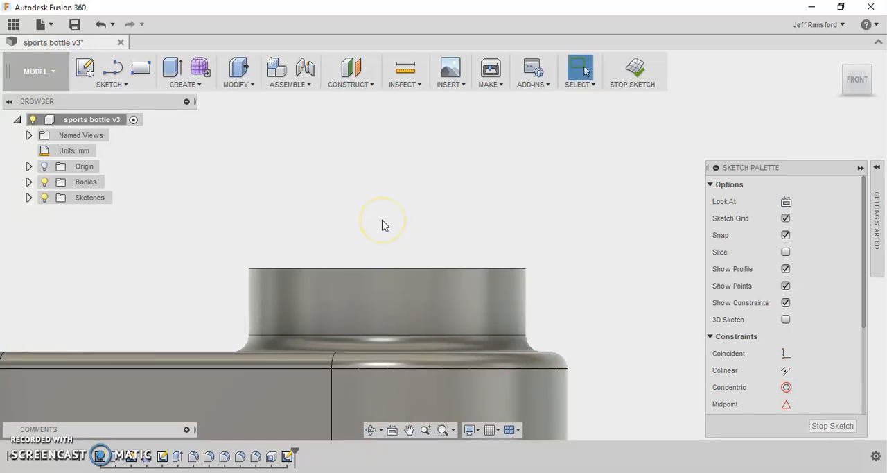
- Draw a horizontal line along the neck's top edge, from its left corner to well beyond the right corner
left_click(118, 74)
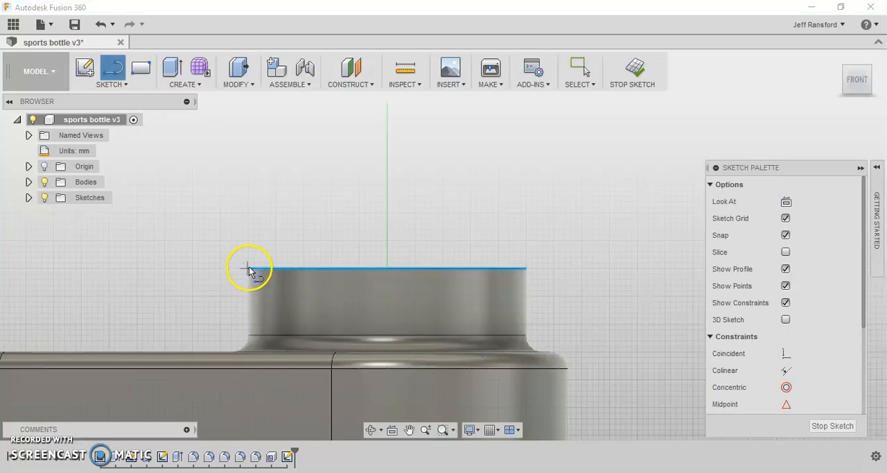
left_click(251, 269)
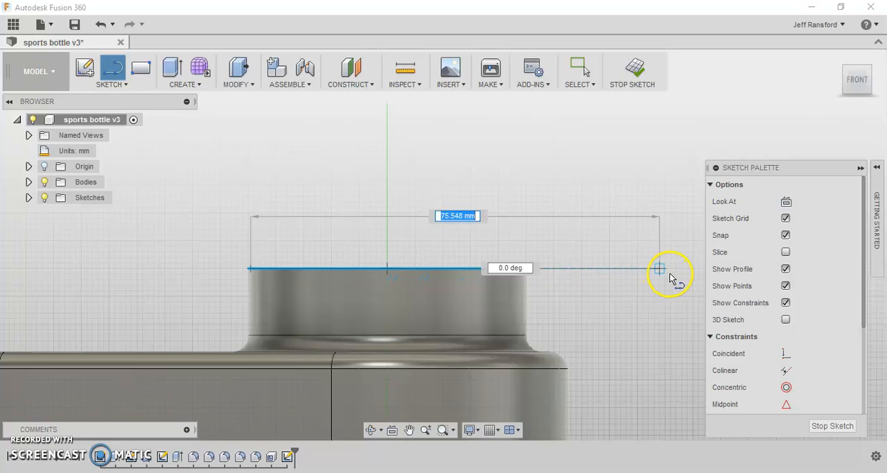
left_click(670, 271)
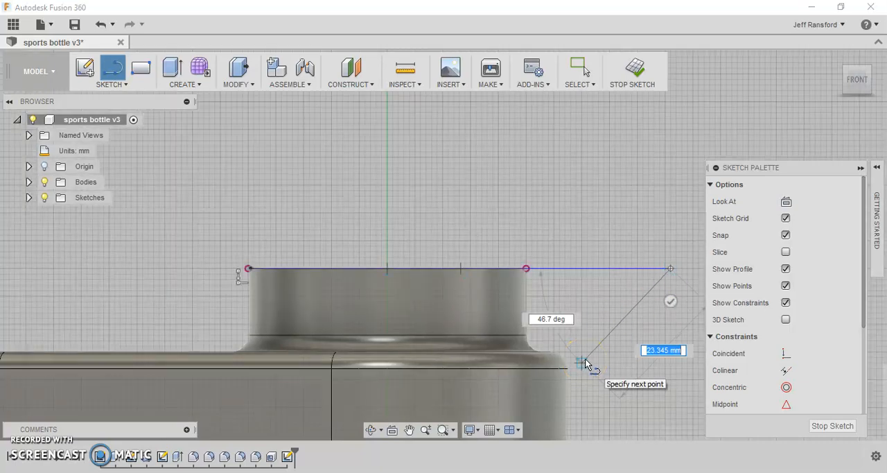
key("Tab")
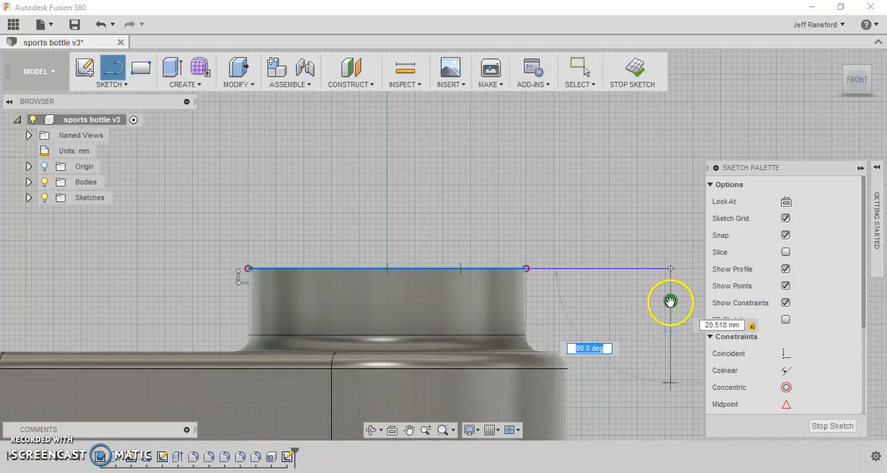
key("Escape")
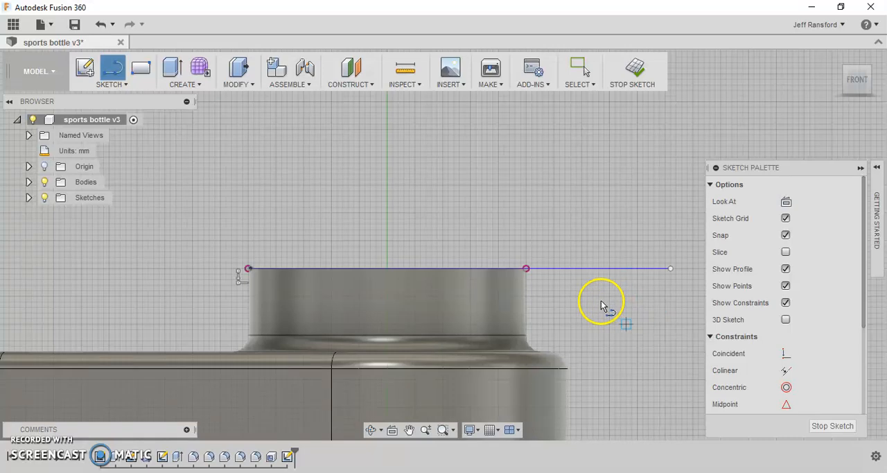
- Draw a 12 mm vertical line down the neck's right side, starting at the top right corner of the neck
left_click(526, 268)
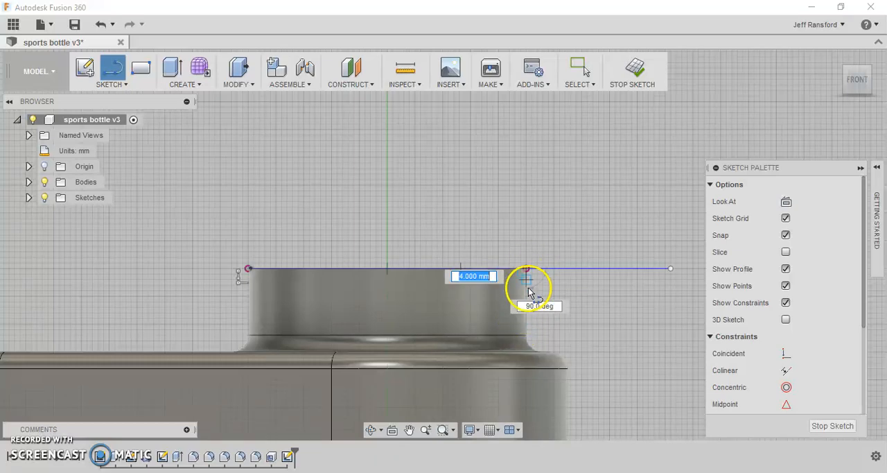
left_click(527, 335)
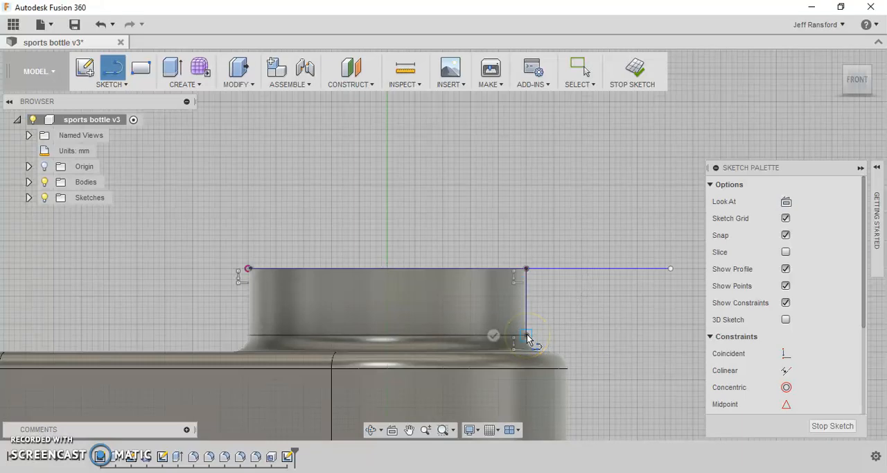
key("Escape")
left_click(586, 316)
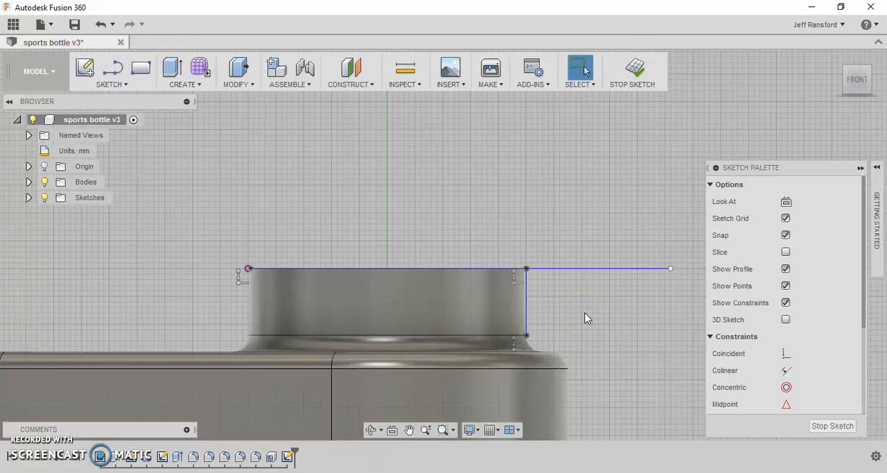
- Convert the horizontal line along the neck's top and the vertical line down its side to construction geometry
left_click(576, 274)
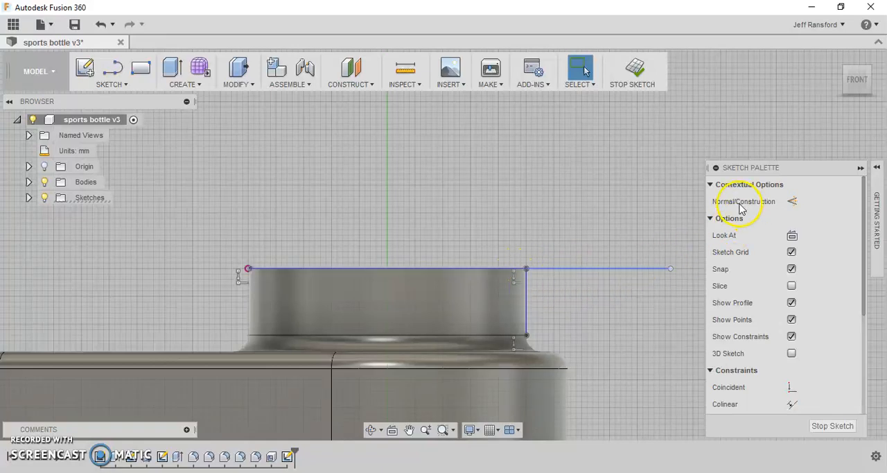
left_click(860, 168)
left_click(861, 168)
left_click(792, 202)
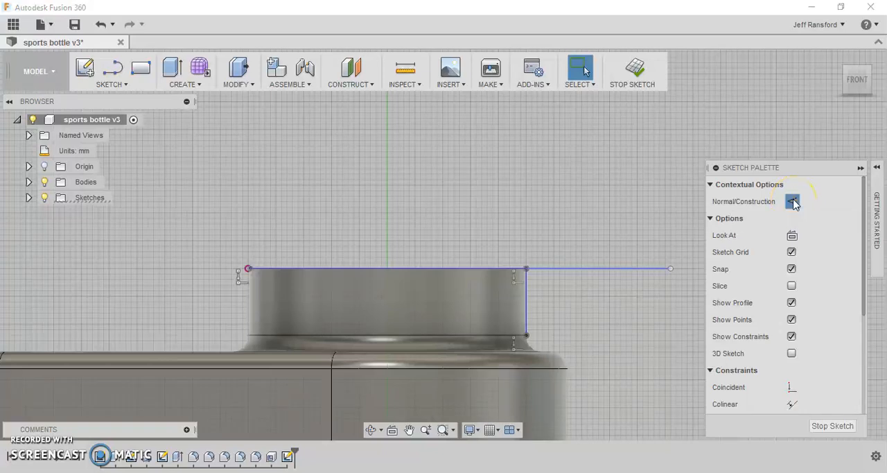
left_click(527, 292)
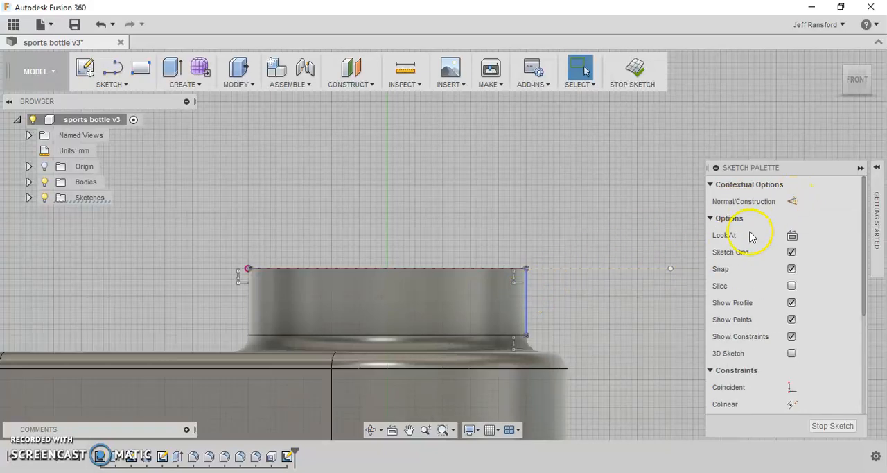
left_click(794, 202)
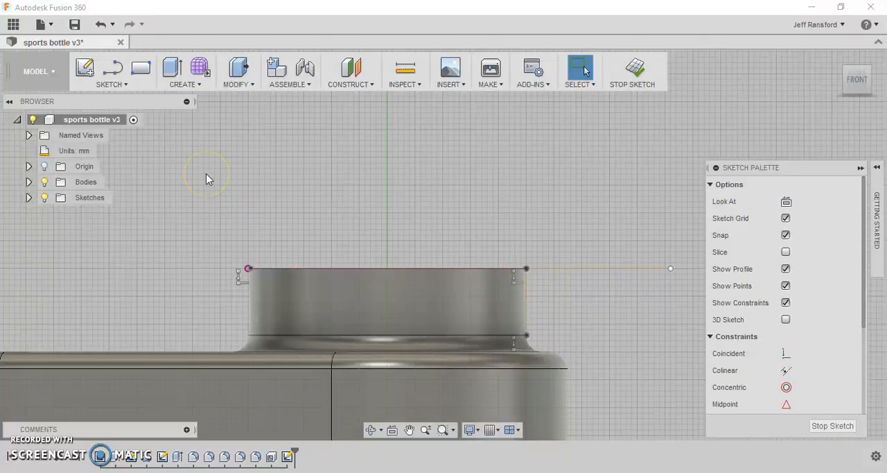
- Draw a circle about 5 mm in diameter, centred on the vertical construction line and passing through the neck's top right corner
scroll(526, 270, "up", 3)
scroll(524, 271, "down", 4)
scroll(525, 277, "up", 8)
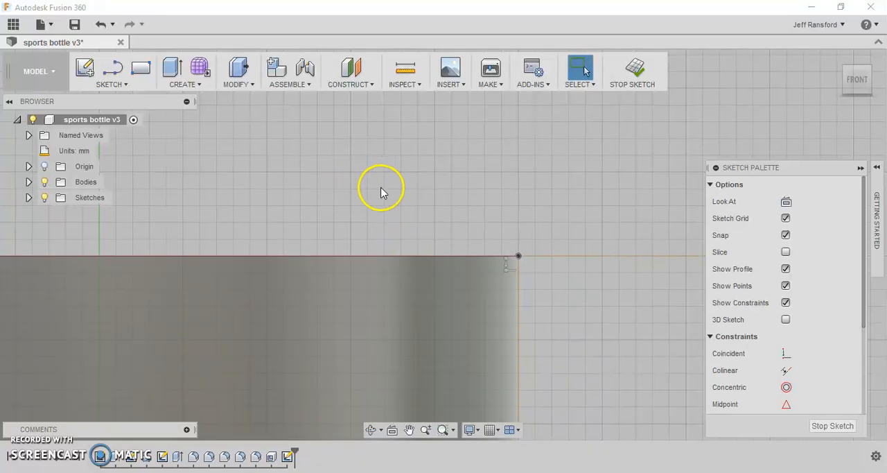
left_click(108, 84)
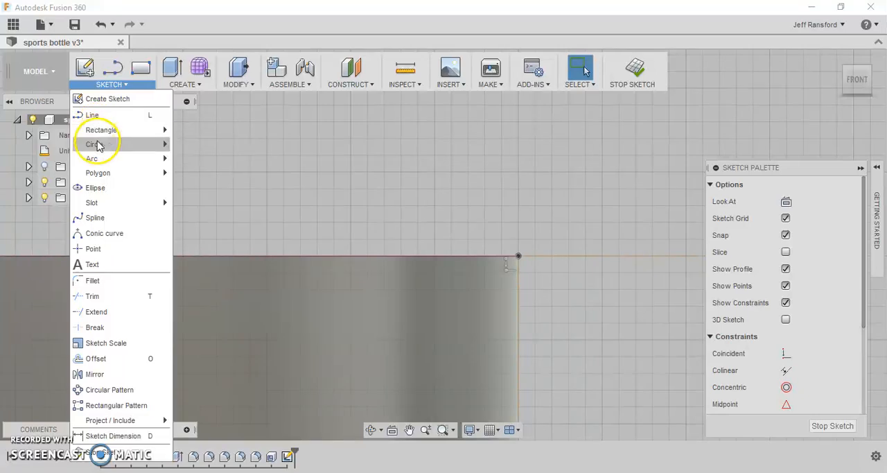
mouse_move(166, 144)
left_click(208, 147)
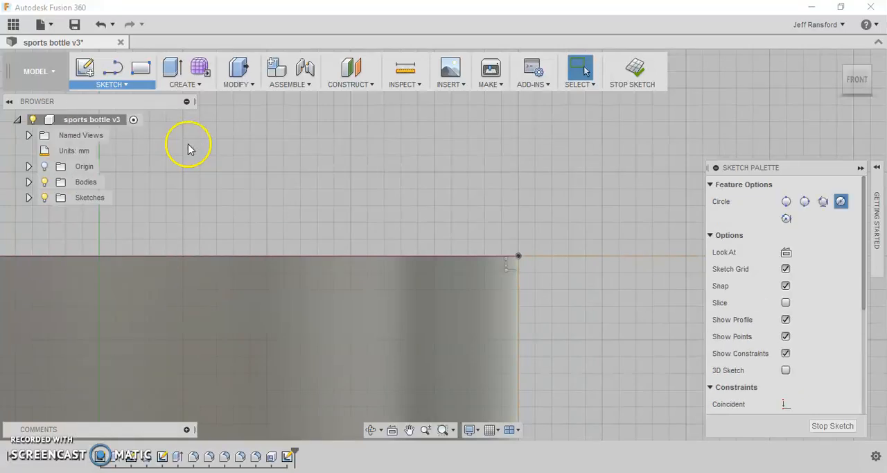
left_click(518, 297)
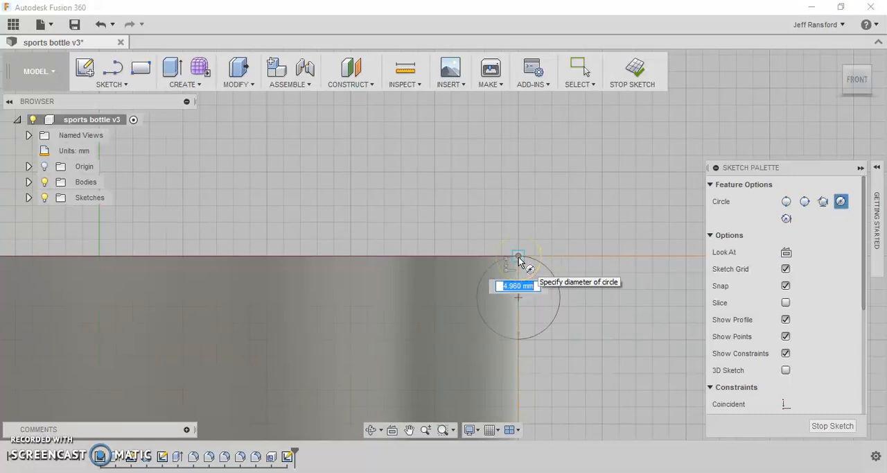
left_click(518, 257)
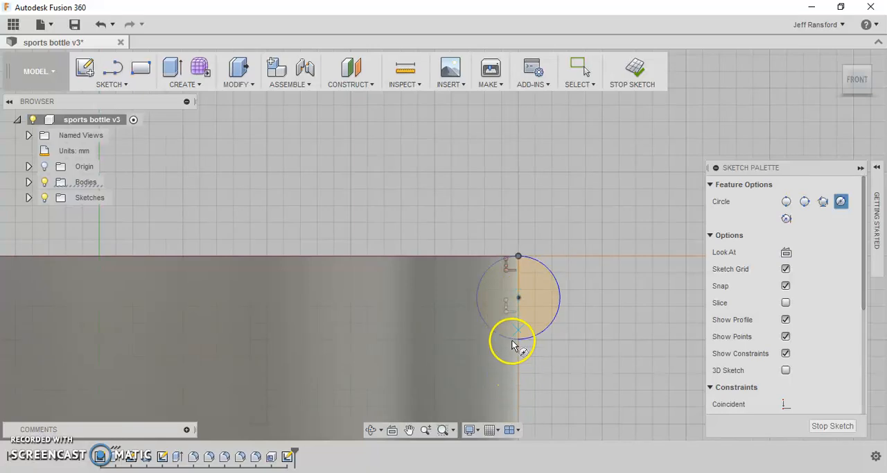
left_click(527, 269)
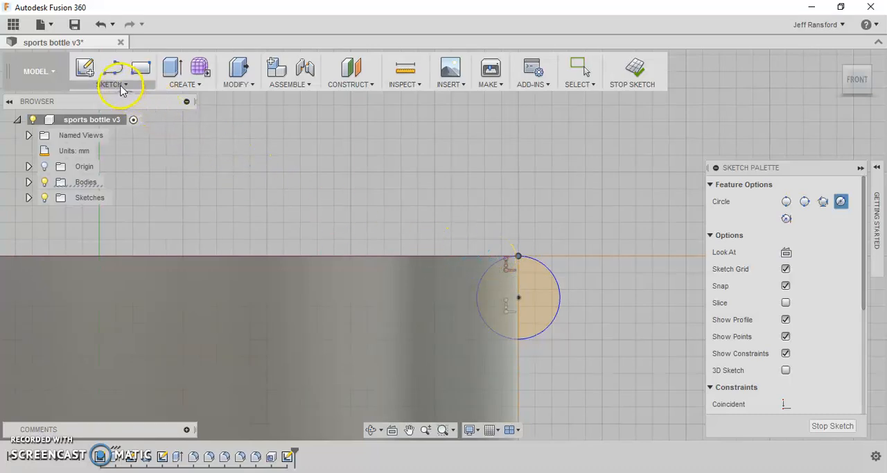
- Dimension the circle at the neck's top right corner to a 3 mm diameter
key("d")
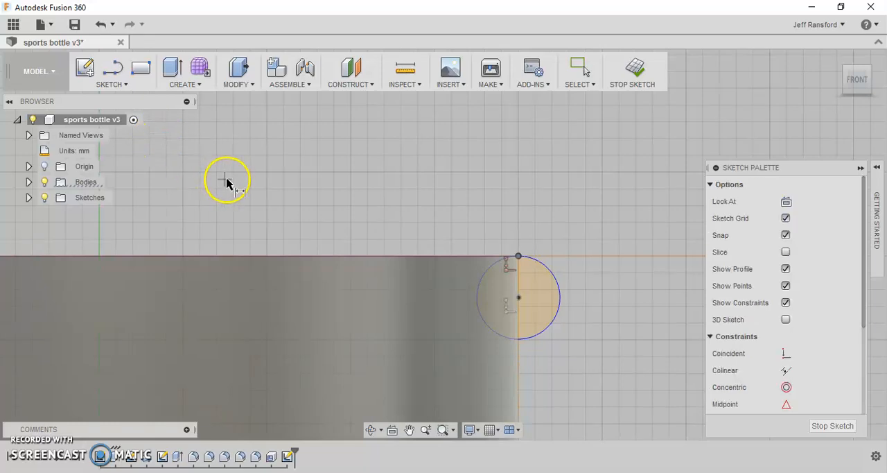
left_click(558, 293)
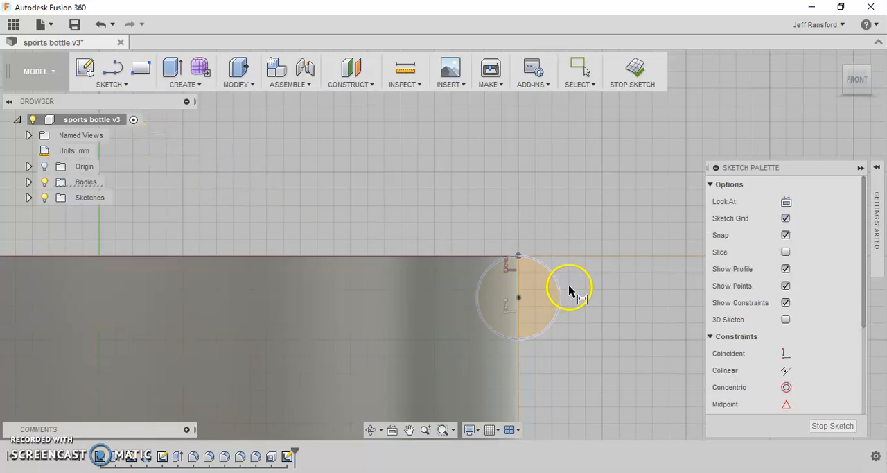
left_click(554, 280)
left_click(603, 223)
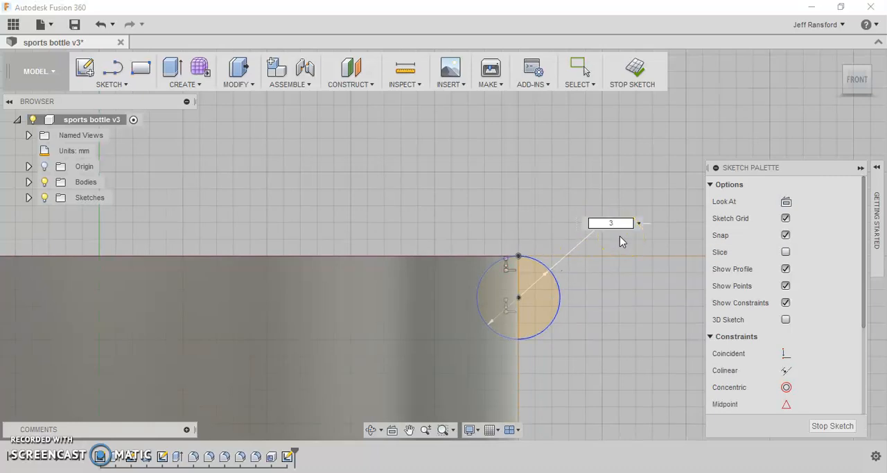
type("3")
key("Return")
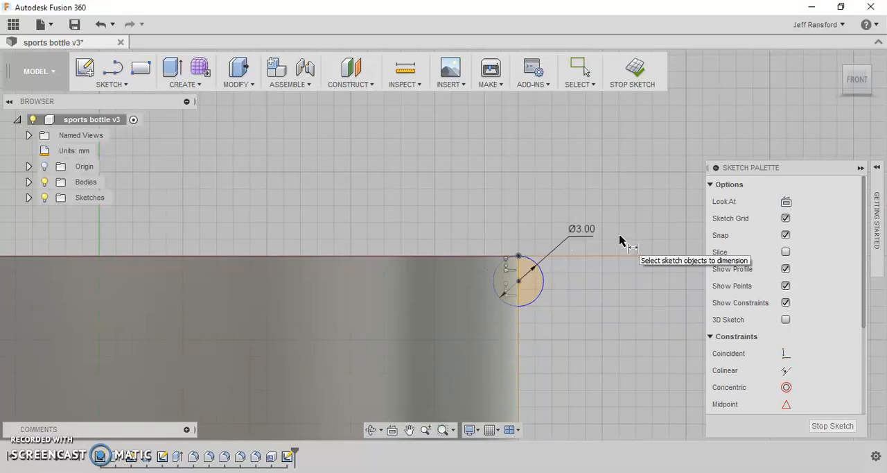
left_click(616, 239)
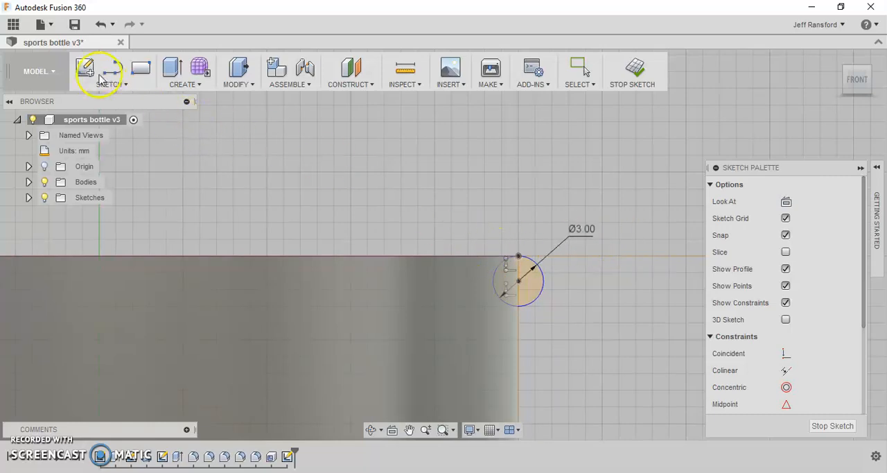
- Trim away the half of the 3 mm circle that lies inside the neck
left_click(143, 87)
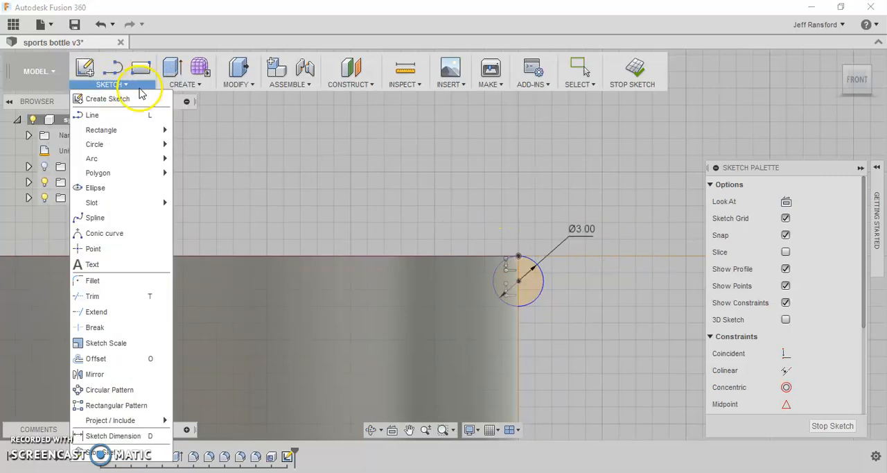
left_click(128, 299)
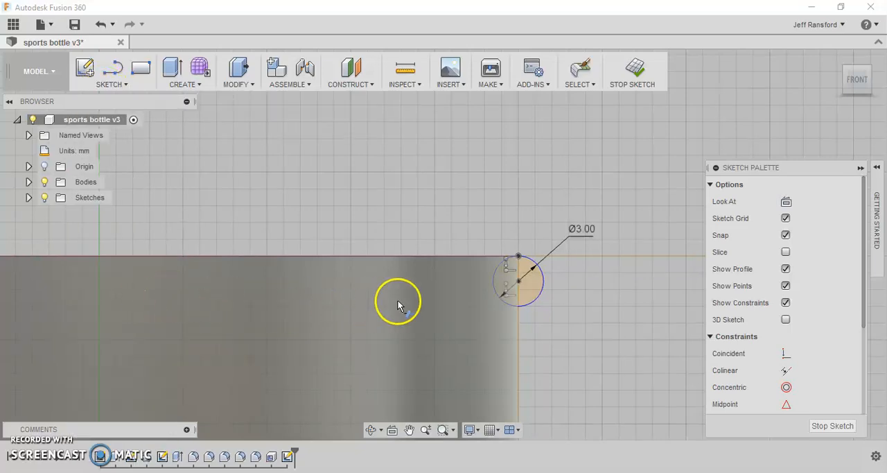
left_click(492, 282)
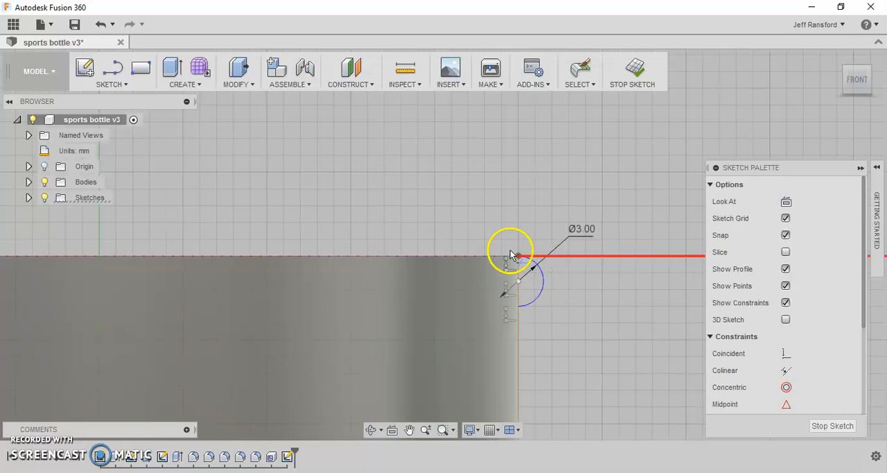
- Close the half circle with a 3 mm vertical line from the neck's top corner to the arc's lower end, and finish the sketch
left_click(118, 72)
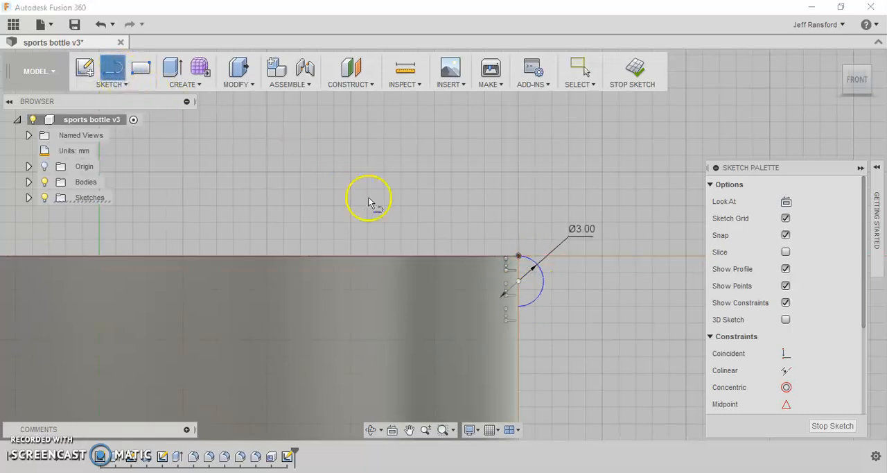
left_click(519, 256)
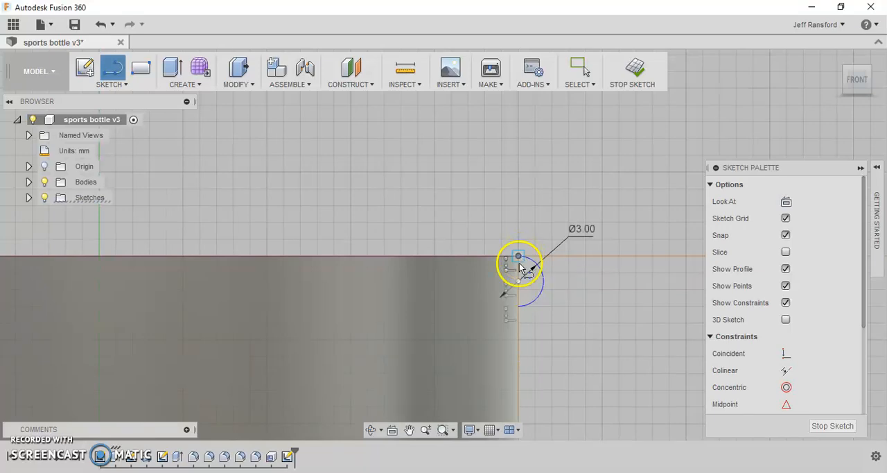
left_click(519, 306)
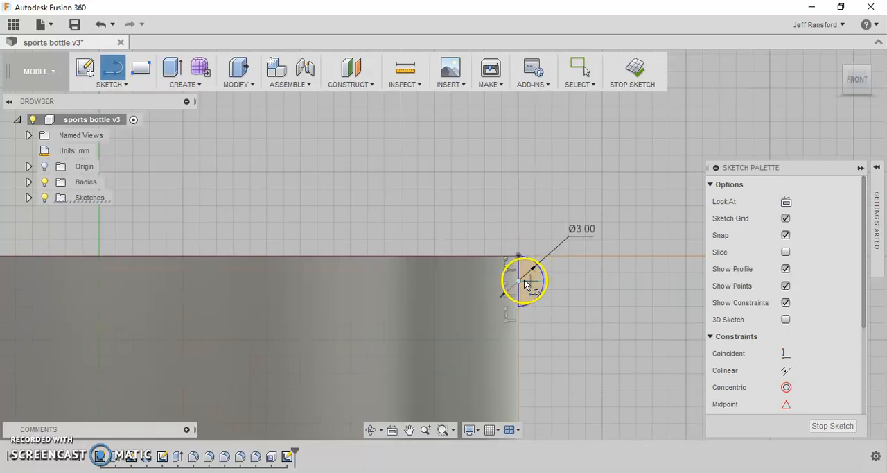
left_click(633, 69)
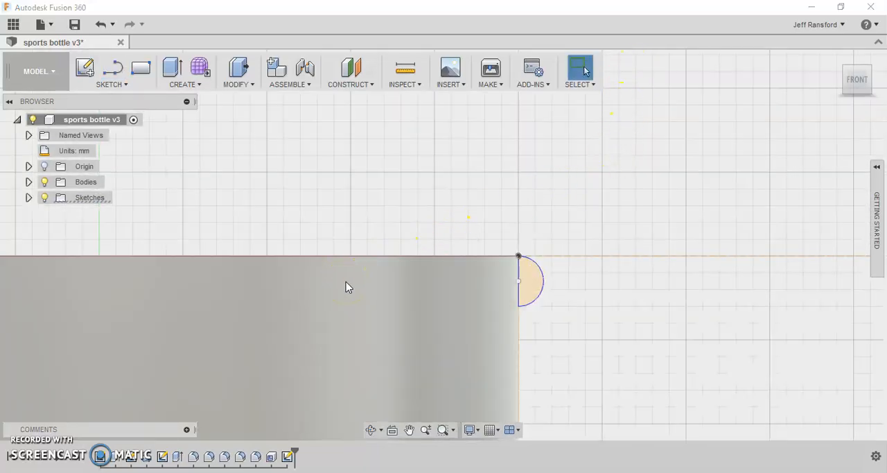
- Set up a Revolve of the half-circle profile at the neck rim about the vertical origin axis
middle_click_drag(345, 282, 523, 263, "shift")
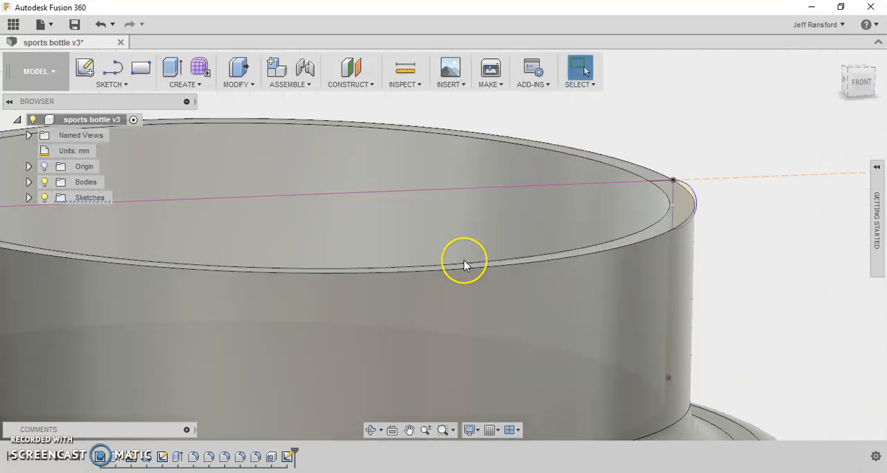
scroll(464, 264, "down", 5)
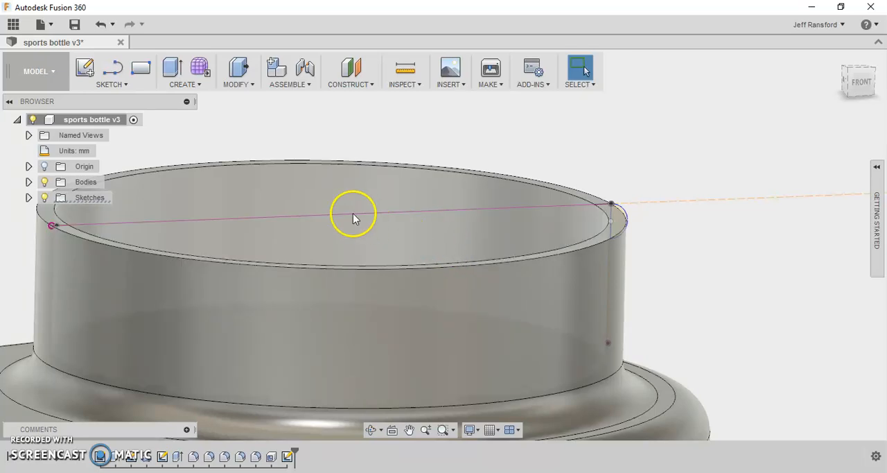
left_click(185, 84)
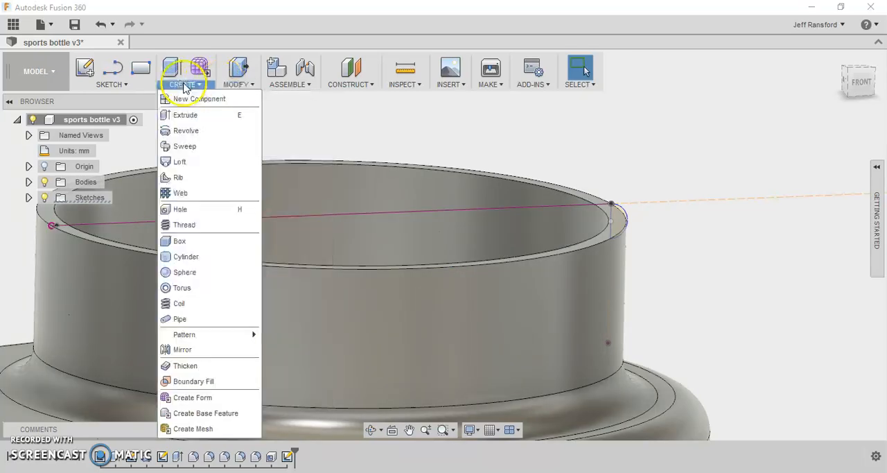
left_click(168, 136)
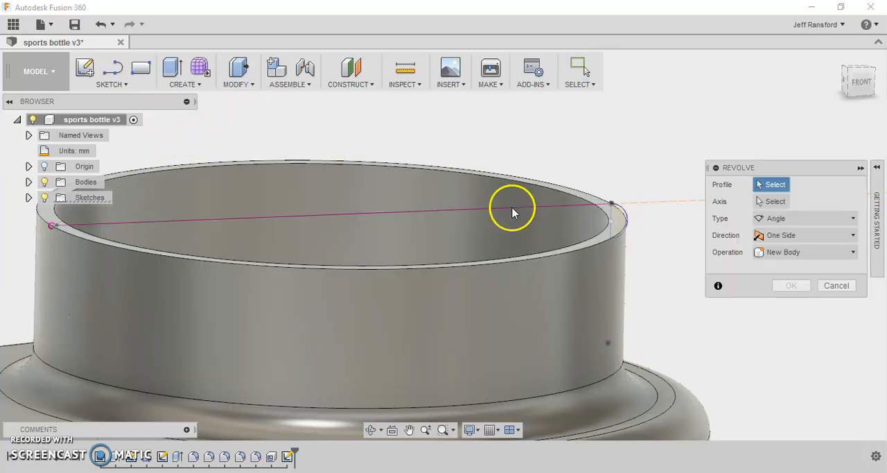
middle_click_drag(501, 228, 538, 241, "shift")
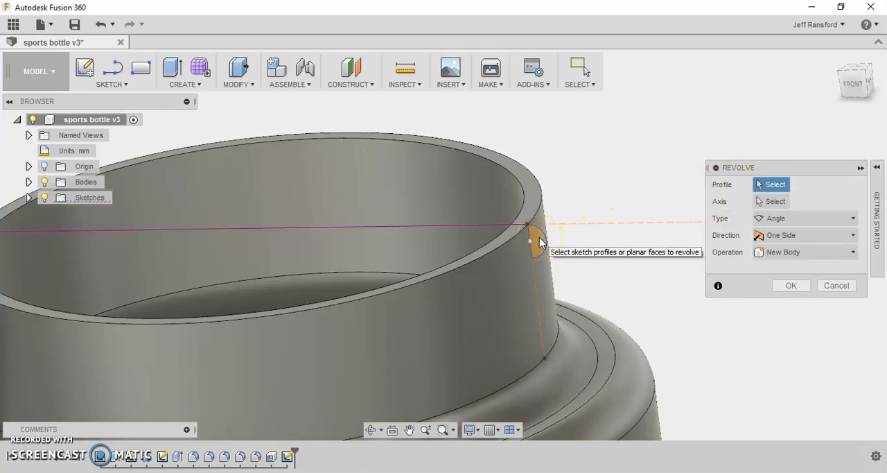
left_click(538, 243)
left_click(762, 201)
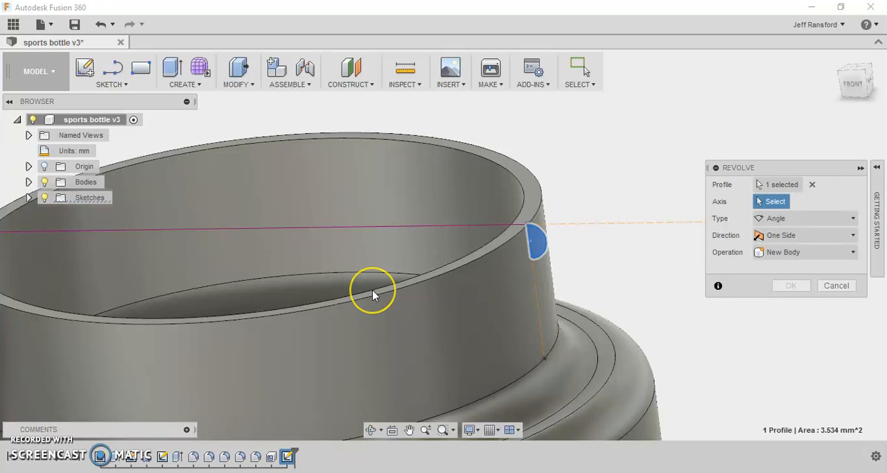
scroll(372, 290, "down", 5)
scroll(374, 289, "down", 5)
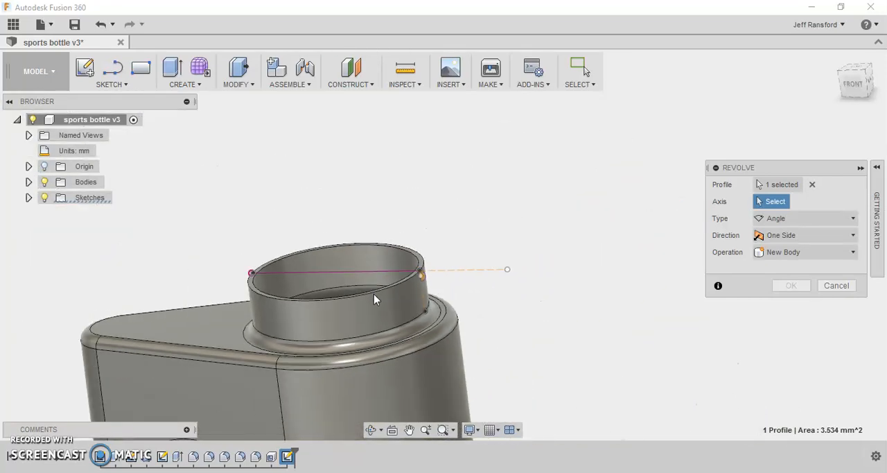
middle_click_drag(372, 324, 444, 181)
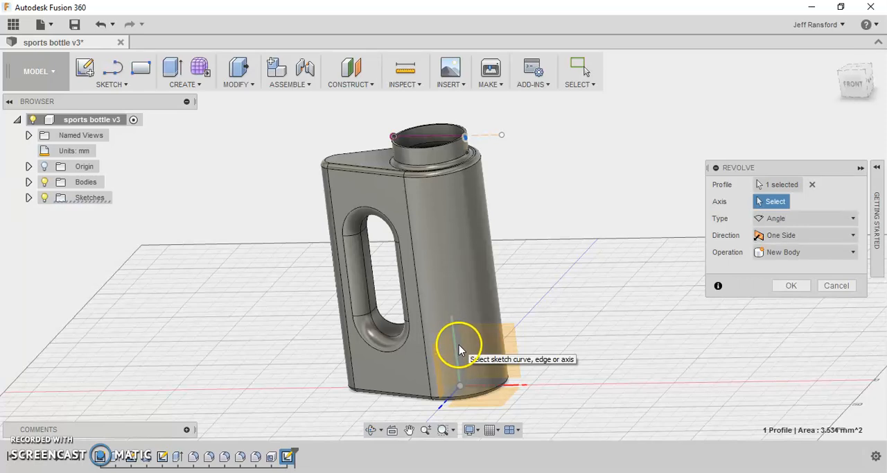
scroll(453, 347, "up", 2)
scroll(453, 346, "up", 3)
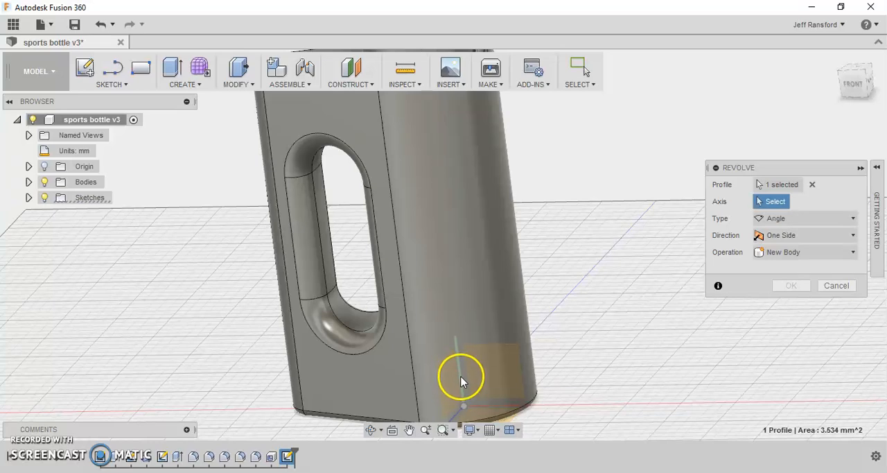
left_click(460, 379)
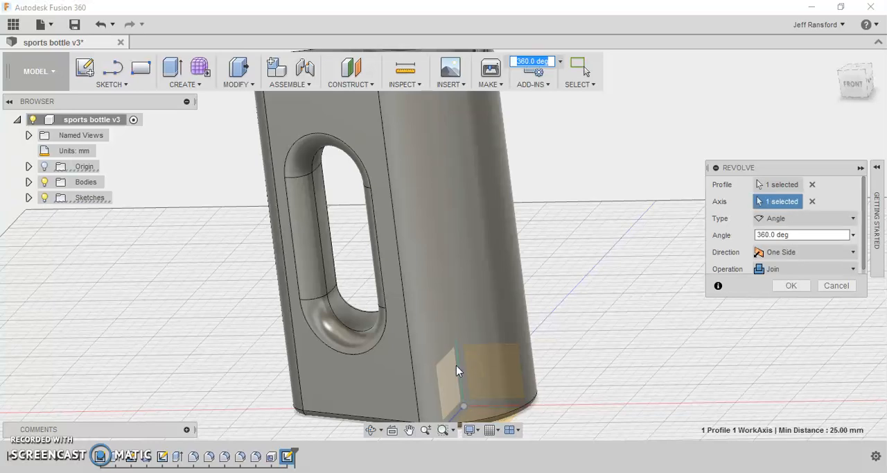
- Examine the revolve preview around the neck rim and the axis through the bottle's base
scroll(456, 365, "down", 5)
scroll(440, 181, "up", 8)
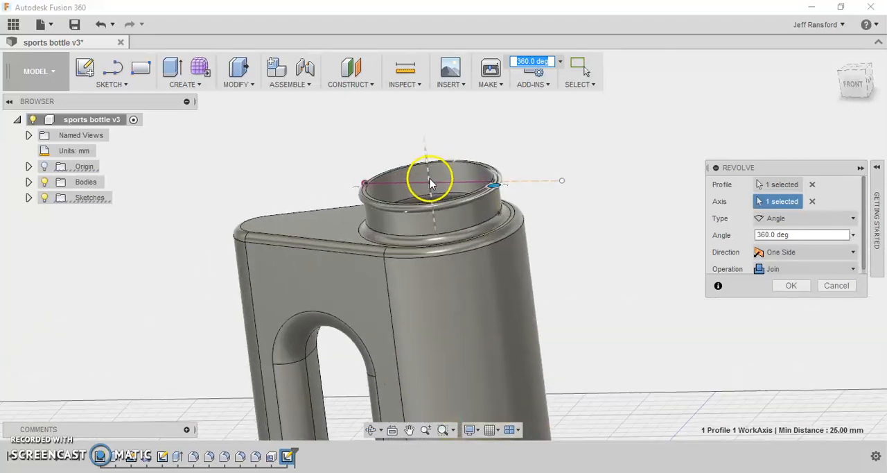
middle_click_drag(440, 186, 422, 189, "shift")
scroll(410, 293, "down", 8)
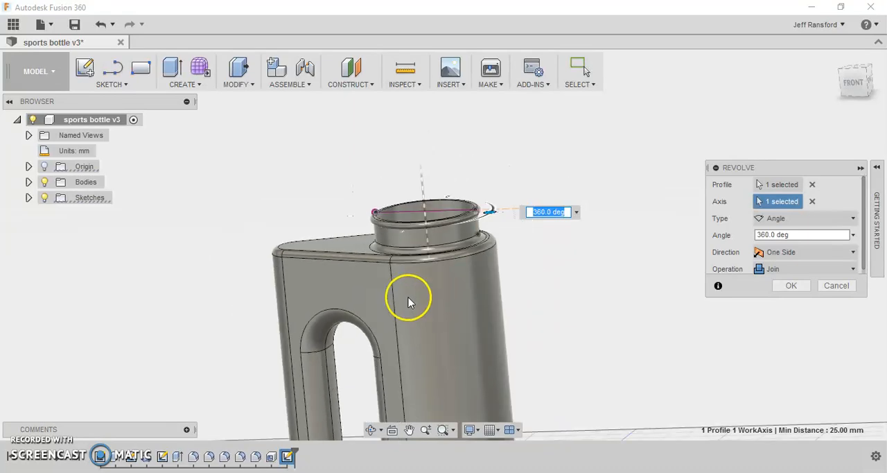
middle_click_drag(419, 431, 474, 315, "shift")
scroll(473, 315, "up", 3)
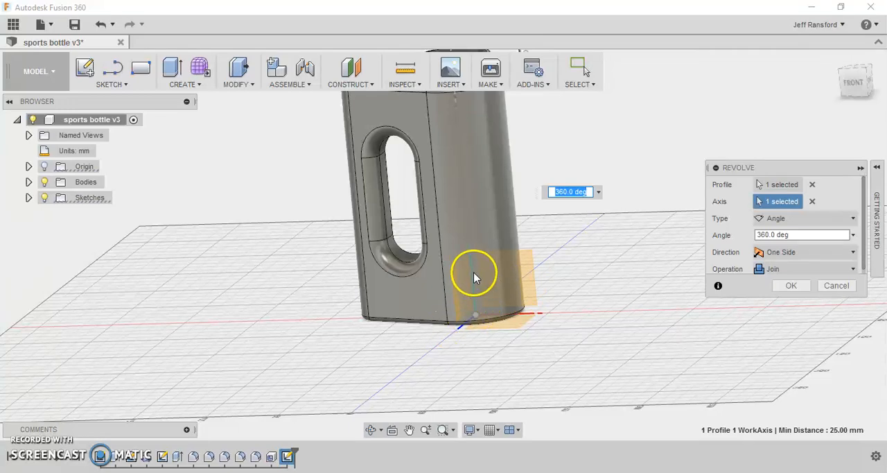
middle_click_drag(458, 206, 462, 380)
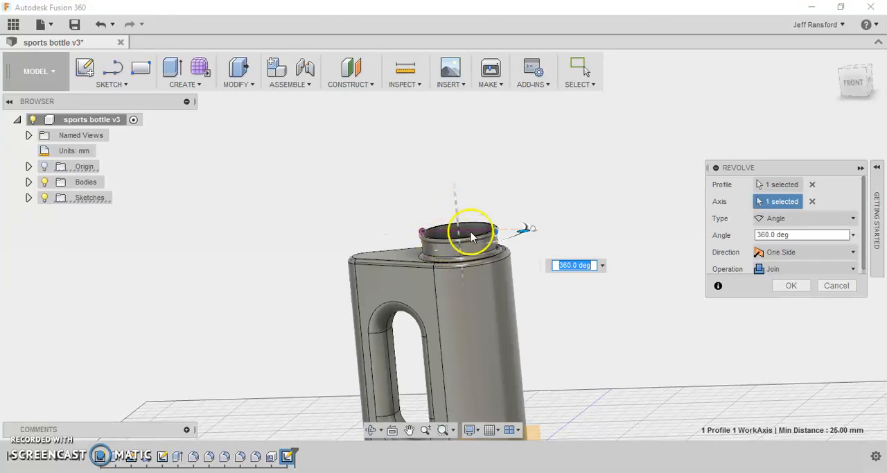
scroll(463, 235, "up", 5)
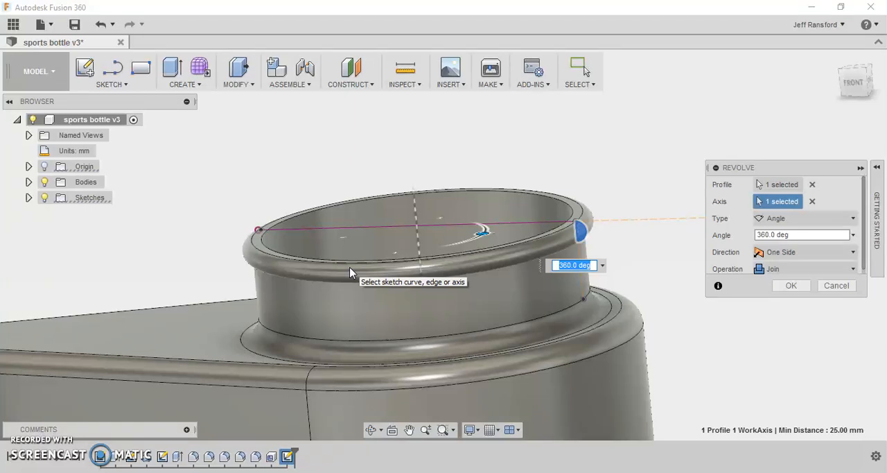
left_click(363, 271)
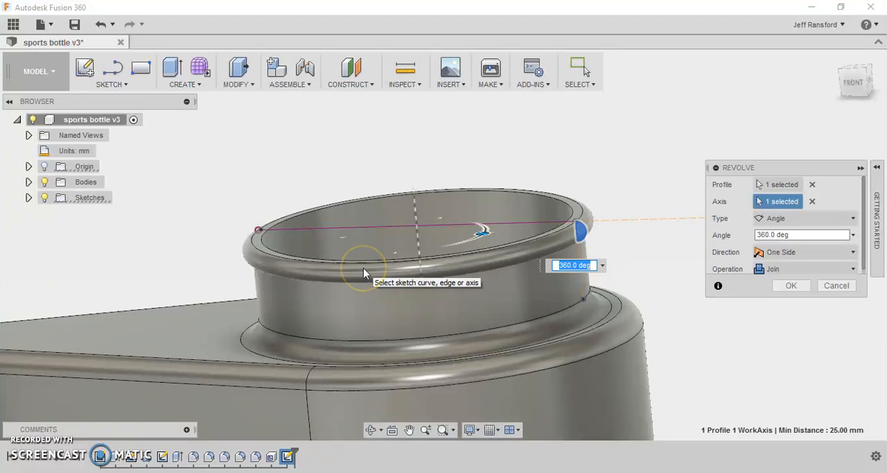
scroll(363, 269, "up", 2)
middle_click_drag(376, 253, 396, 259, "shift")
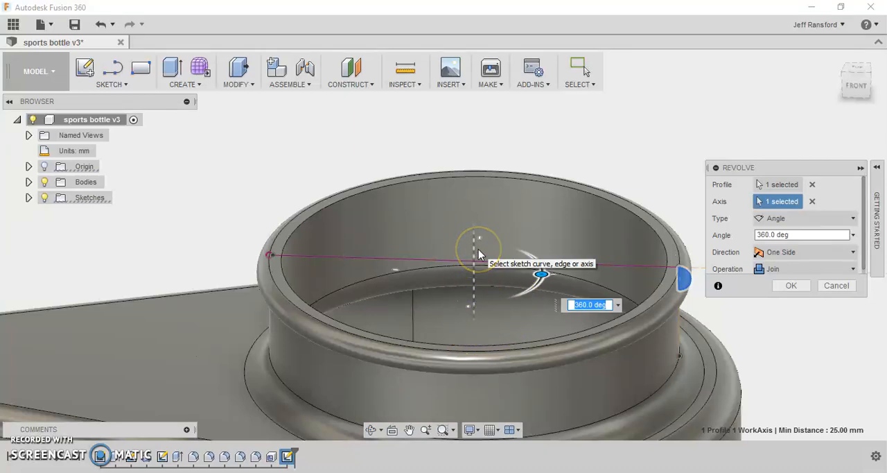
scroll(472, 262, "up", 2)
scroll(466, 259, "down", 2)
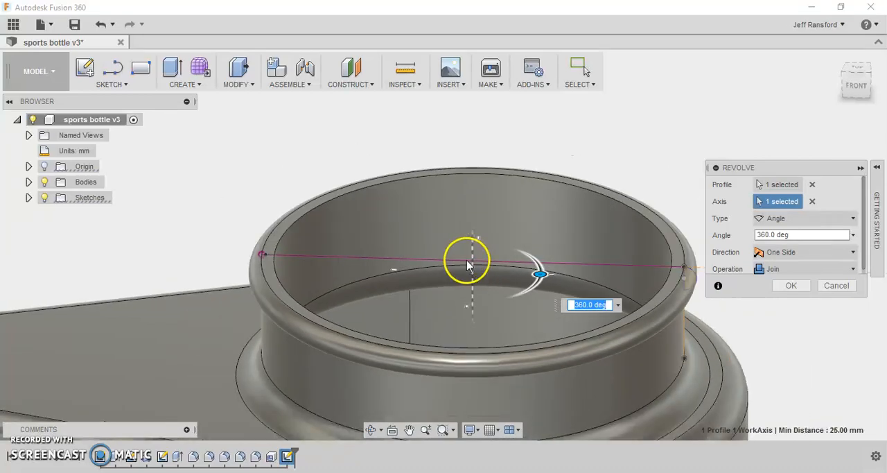
scroll(467, 260, "down", 3)
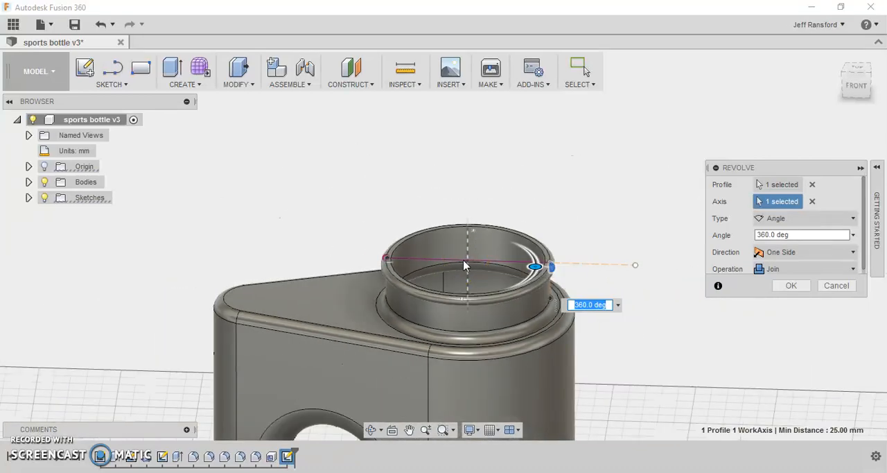
scroll(463, 264, "down", 4)
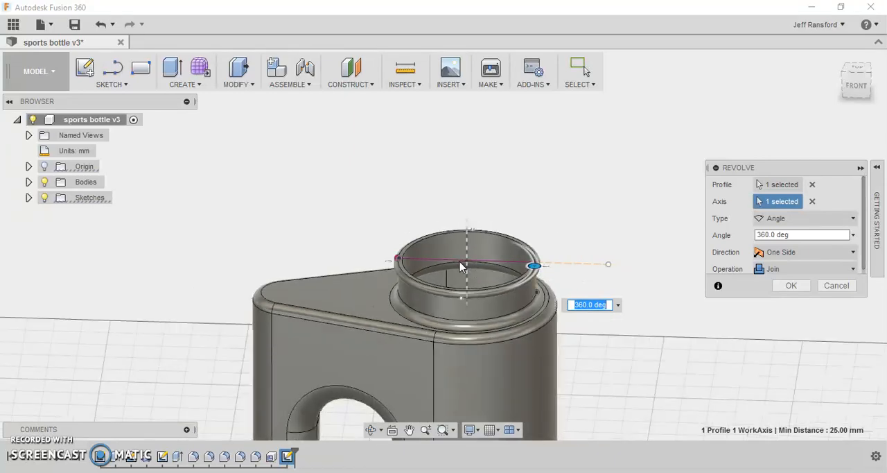
- Complete the 360-degree revolve of the rim bead, joined to the bottle
left_click(583, 305)
left_click(790, 286)
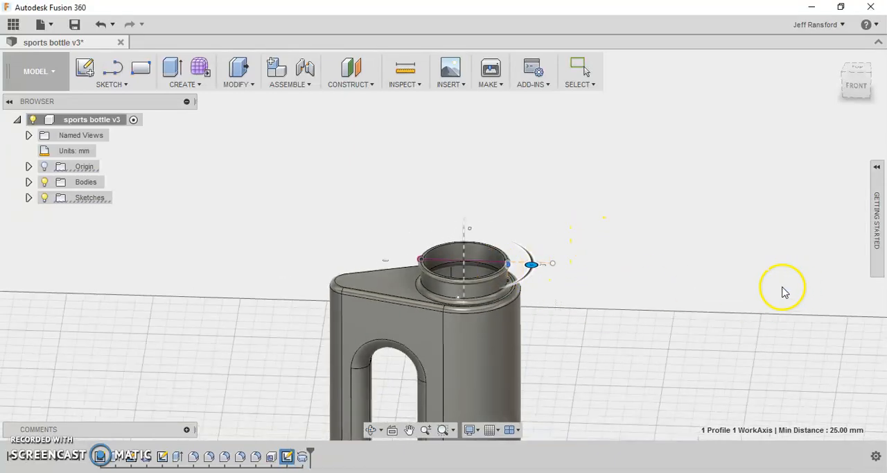
- Save the design as a new version with the description "User Saved"
middle_click_drag(568, 336, 586, 236)
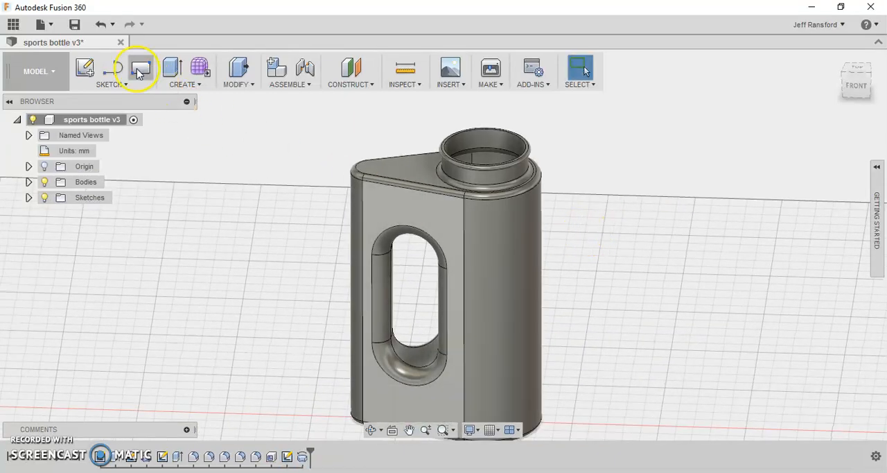
left_click(74, 28)
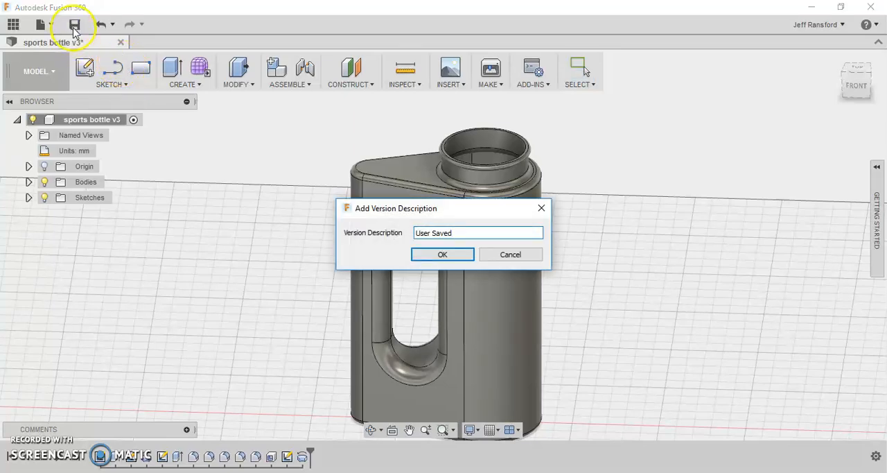
left_click(442, 254)
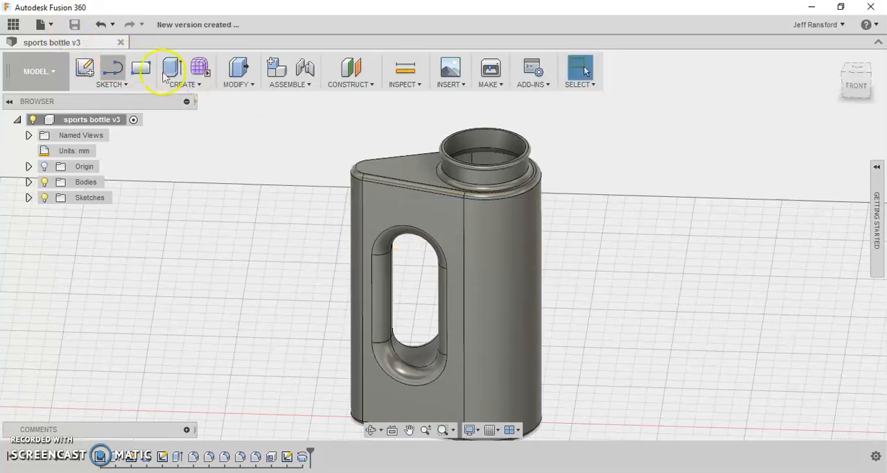
- Open the Plastic category of the Fusion 360 Material Library for assigning a physical material
left_click(205, 84)
left_click(237, 85)
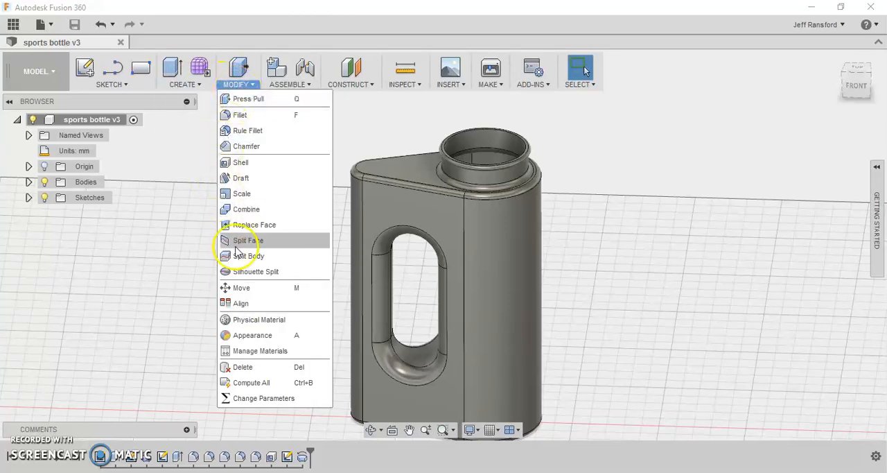
left_click(246, 319)
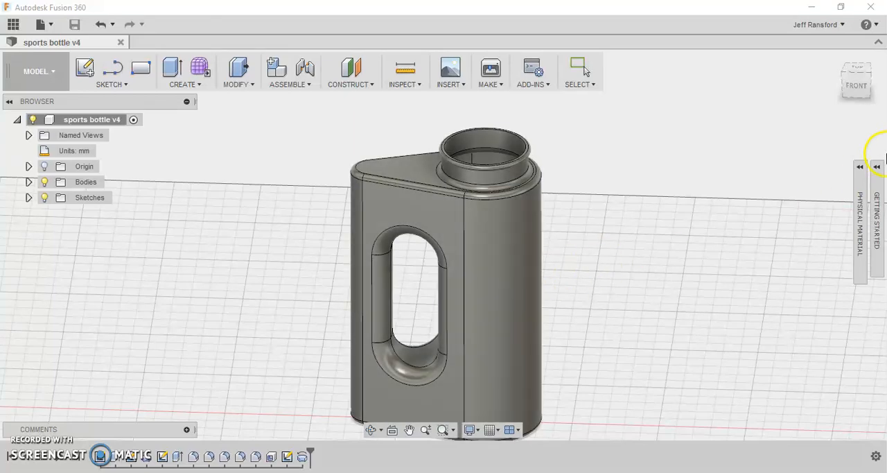
left_click(859, 168)
scroll(703, 359, "down", 3)
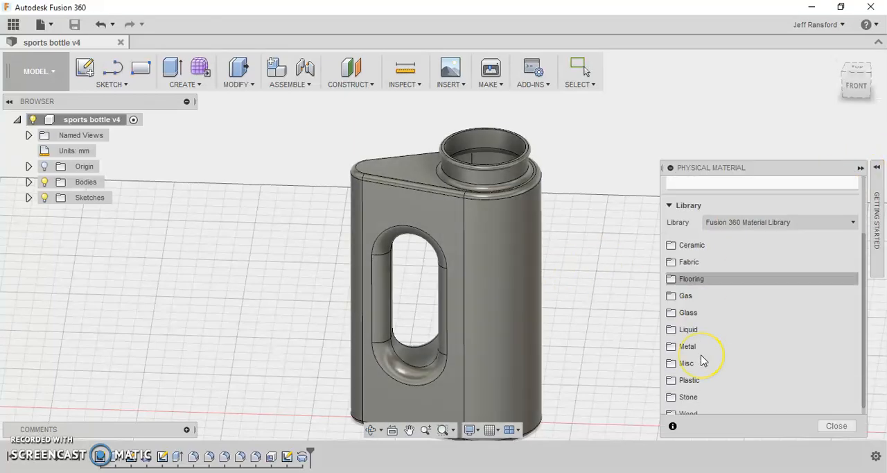
left_click(689, 373)
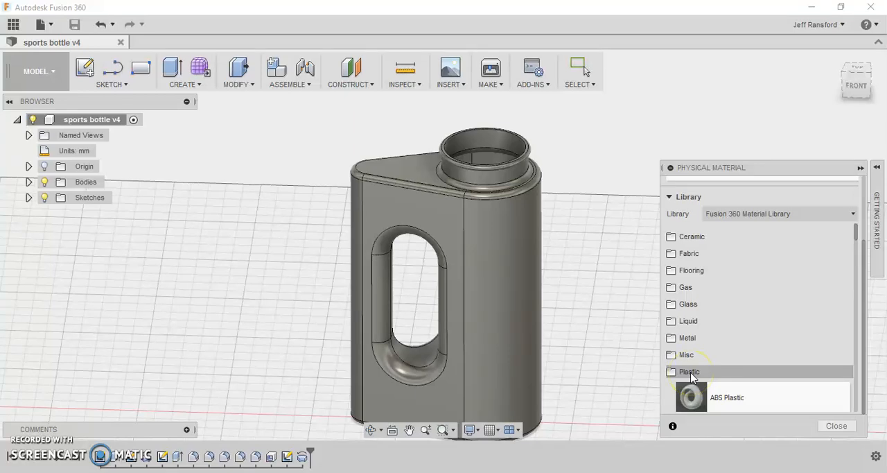
- Assign the Laminate, Blue, Matte physical material to the bottle body
scroll(691, 375, "down", 5)
scroll(691, 375, "down", 6)
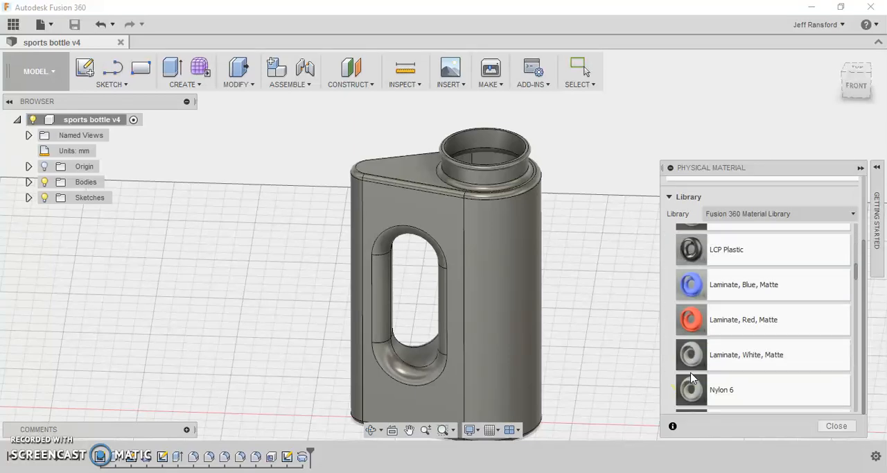
scroll(691, 377, "down", 2)
scroll(691, 377, "down", 2)
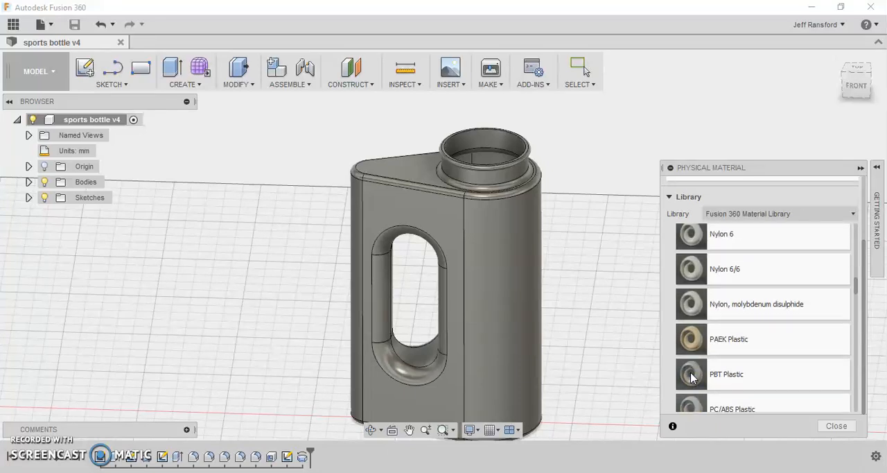
scroll(691, 377, "down", 2)
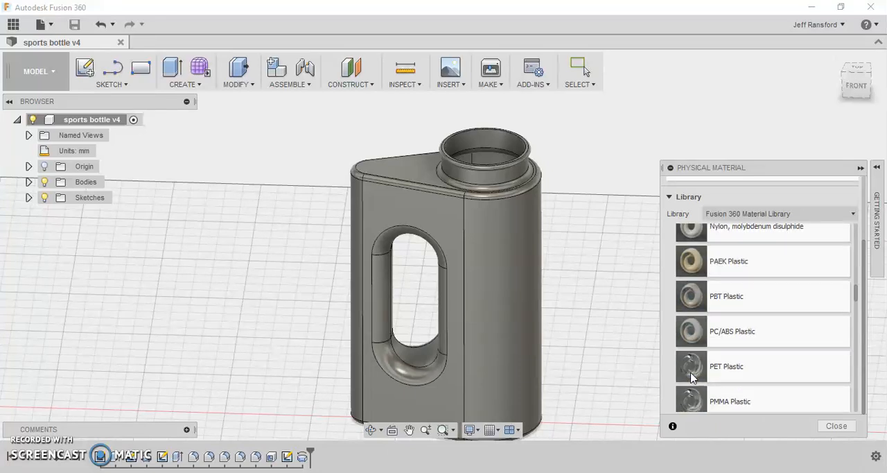
scroll(691, 377, "down", 2)
scroll(690, 377, "up", 7)
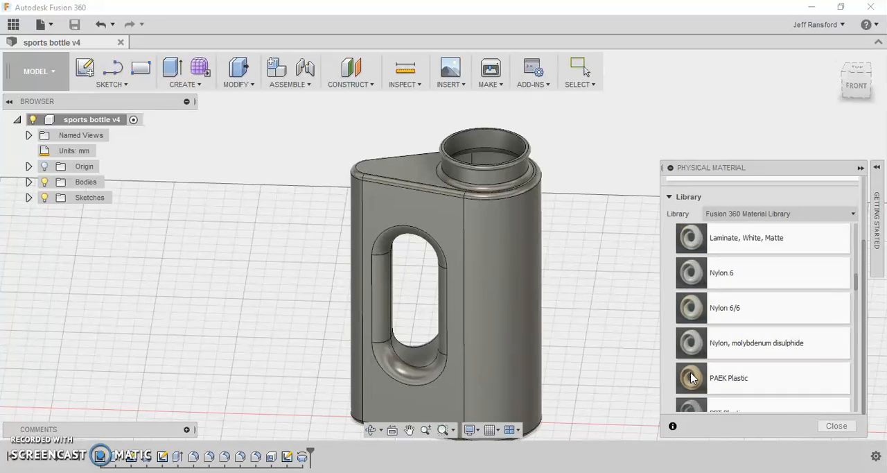
scroll(691, 377, "up", 1)
left_click(701, 283)
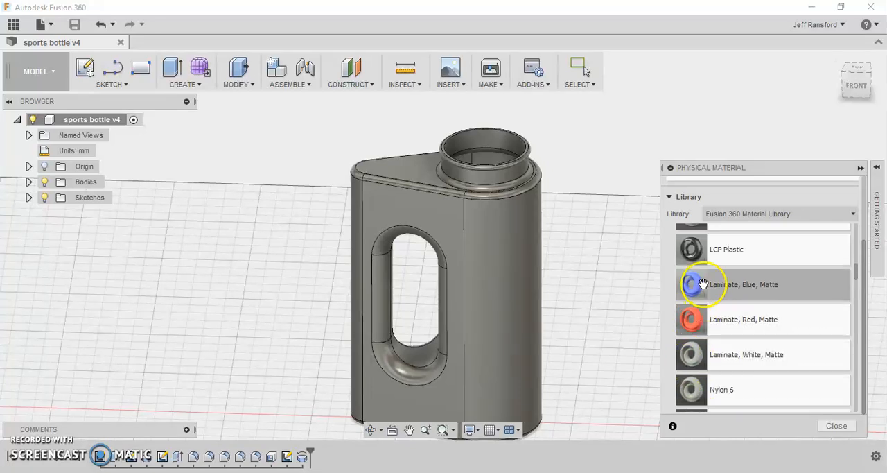
left_click_drag(504, 268, 505, 270)
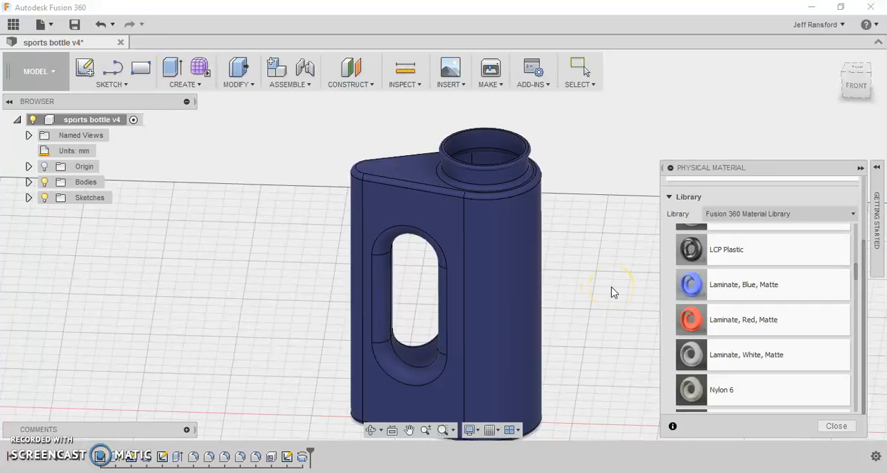
key("Escape")
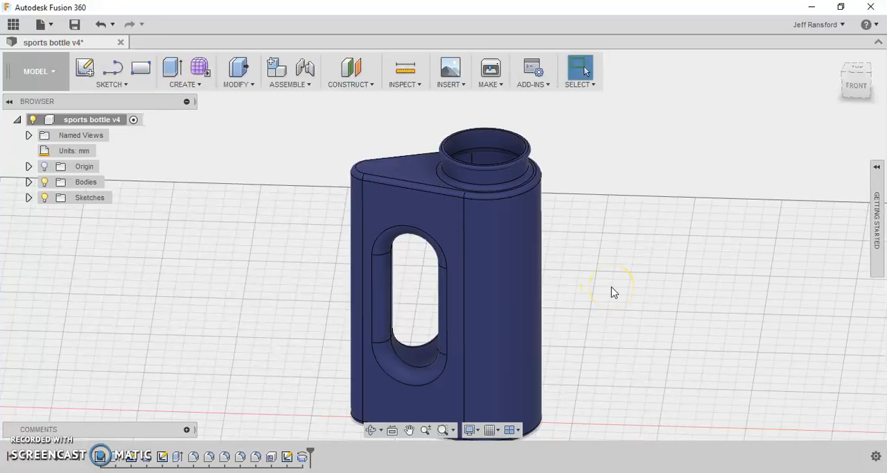
- Apply the Paint - Metallic (Red) appearance from the Fusion 360 Appearance Library to the bottle body
middle_click_drag(609, 277, 600, 310, "shift")
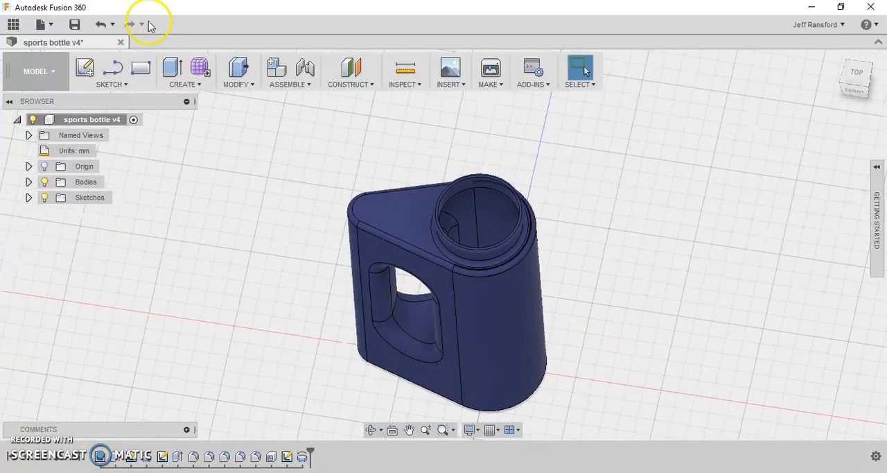
left_click(236, 84)
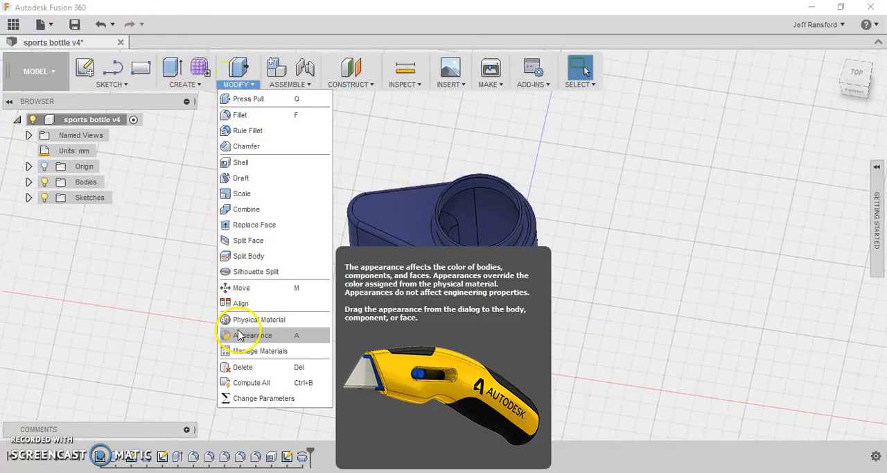
left_click(235, 335)
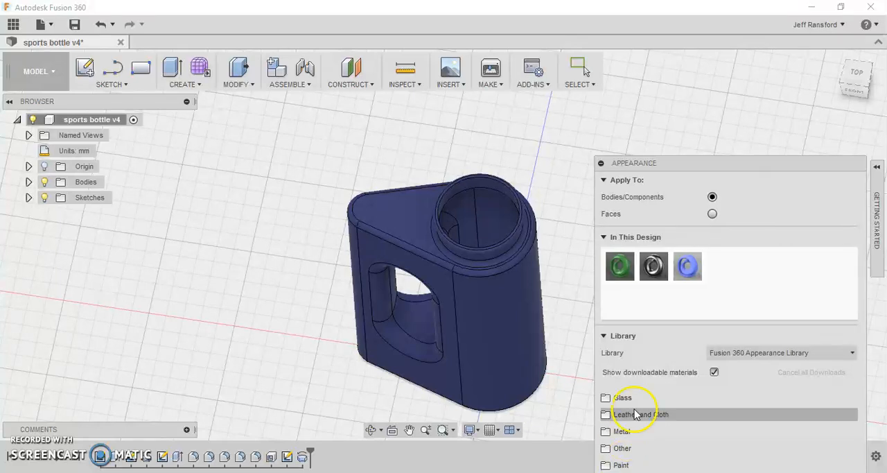
left_click_drag(718, 163, 711, 60)
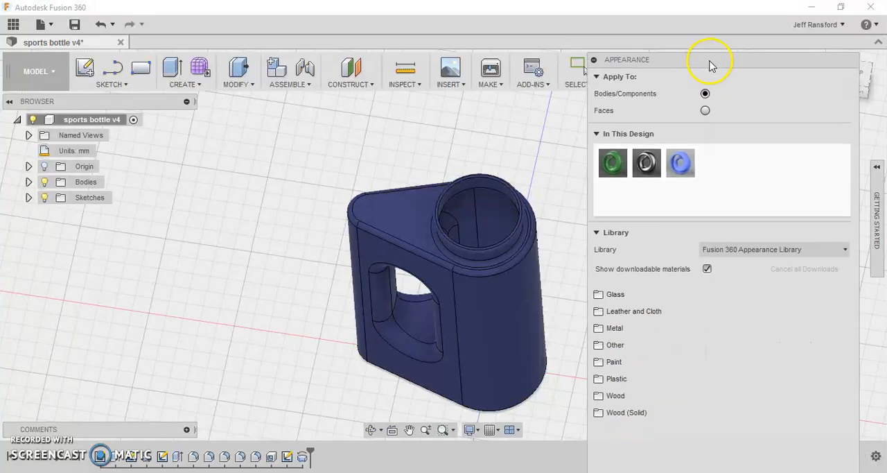
left_click(624, 361)
left_click(623, 362)
left_click(623, 362)
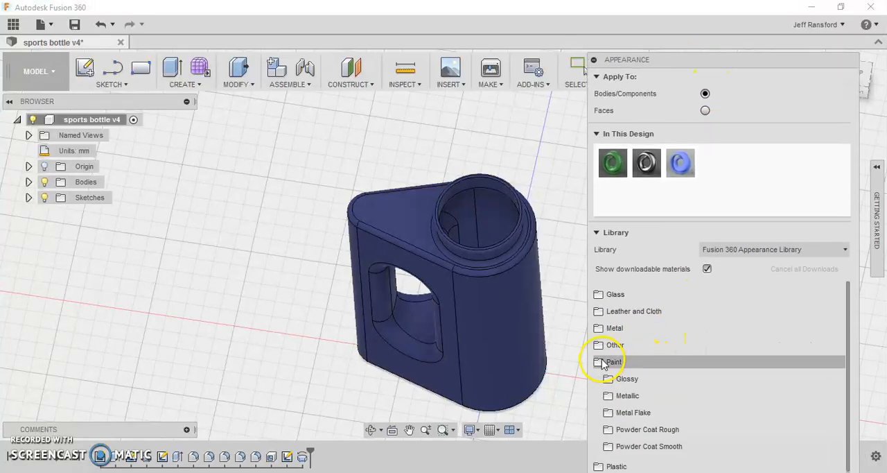
left_click(620, 397)
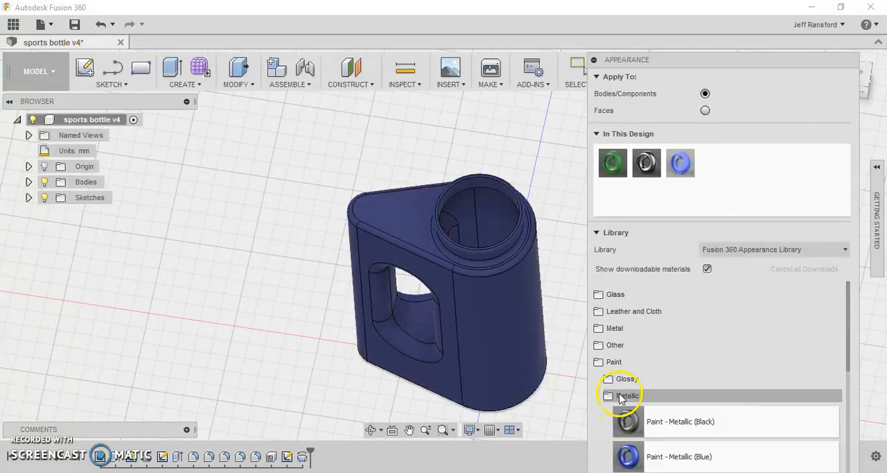
scroll(627, 409, "down", 3)
scroll(628, 410, "down", 2)
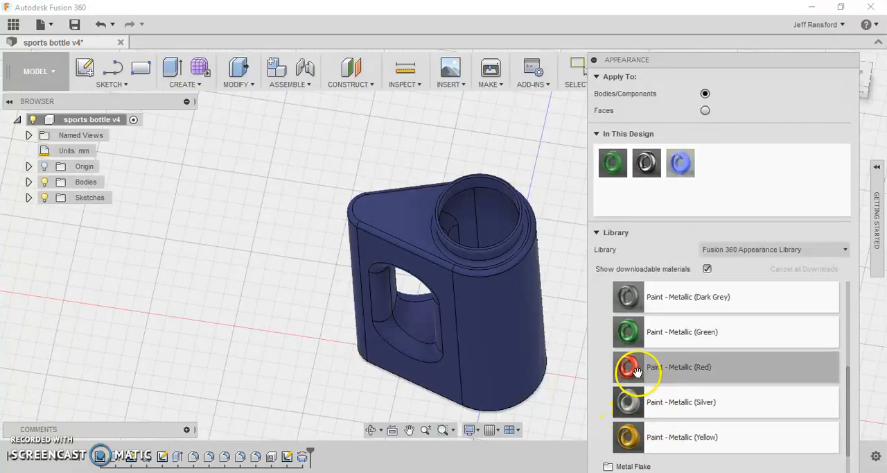
left_click_drag(617, 366, 493, 357)
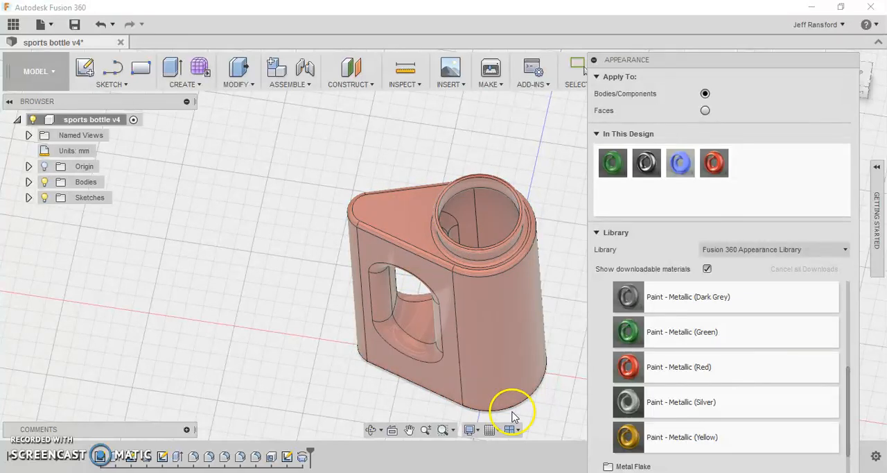
- Try the Glass - Heavy Color (Blue) appearance from the Color Density glass group on the bottle body
scroll(620, 368, "down", 2)
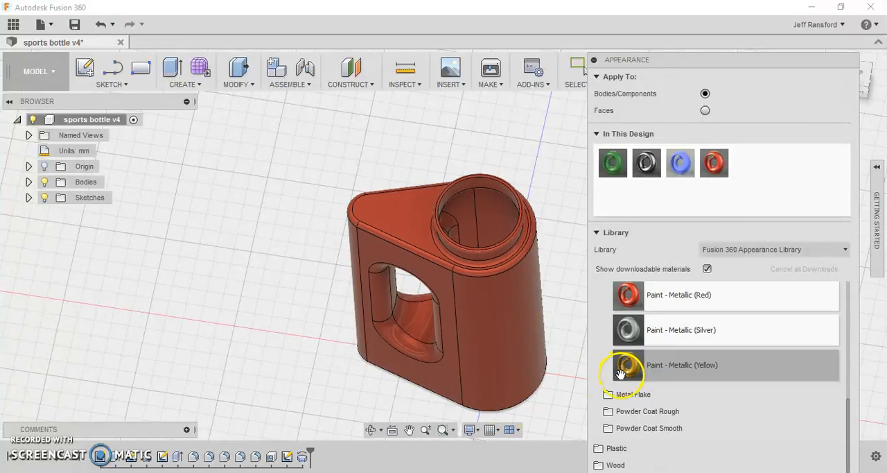
scroll(620, 373, "up", 6)
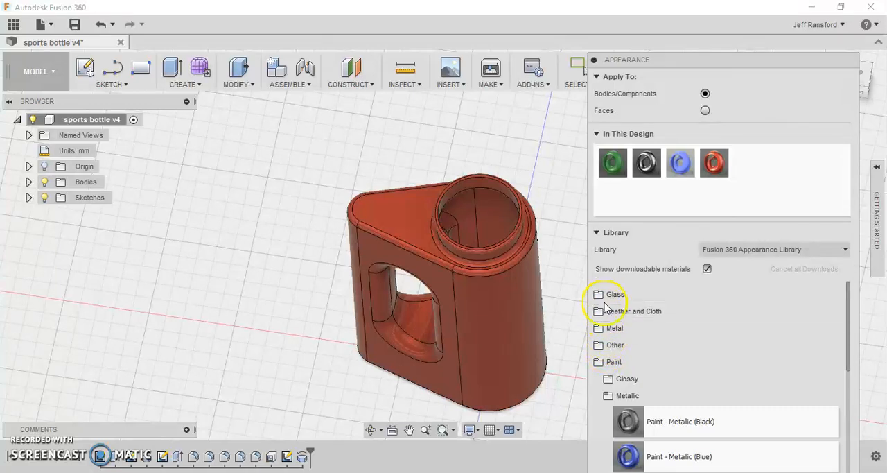
left_click(600, 296)
left_click(600, 297)
left_click(600, 296)
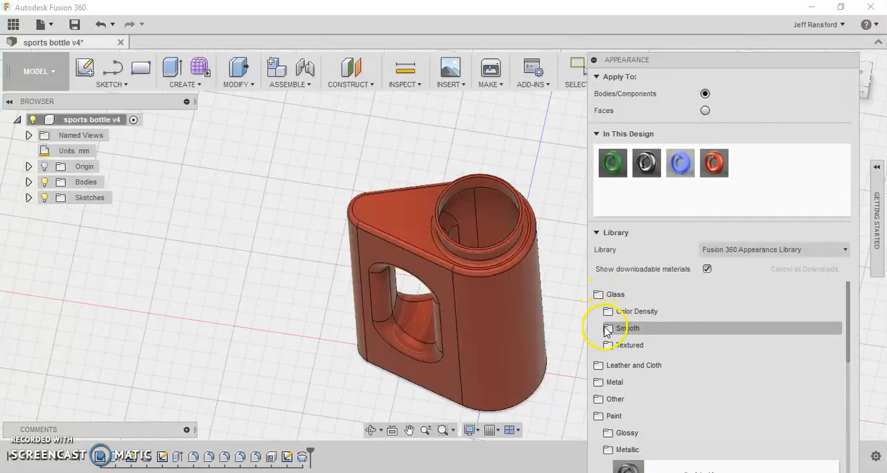
left_click(605, 311)
scroll(627, 339, "down", 1)
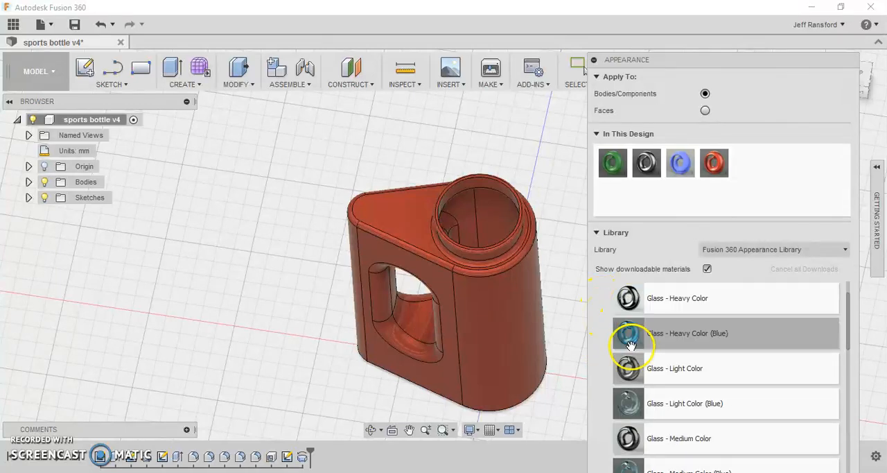
left_click_drag(629, 336, 493, 408)
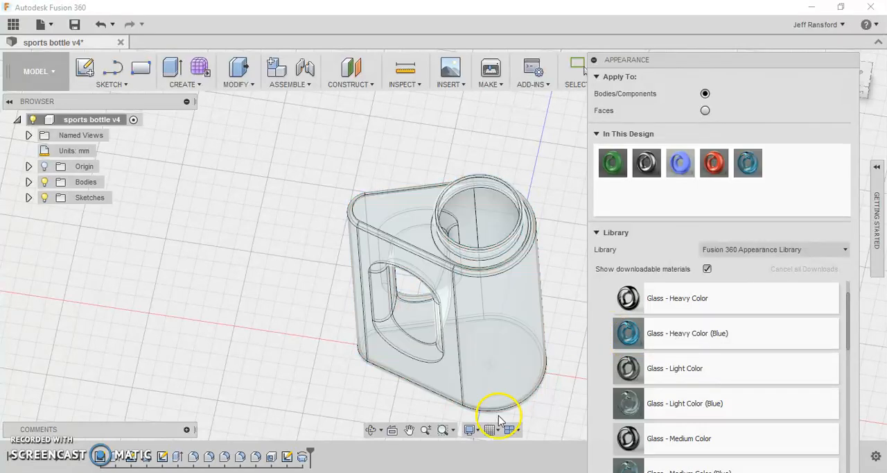
middle_click_drag(545, 354, 586, 341, "shift")
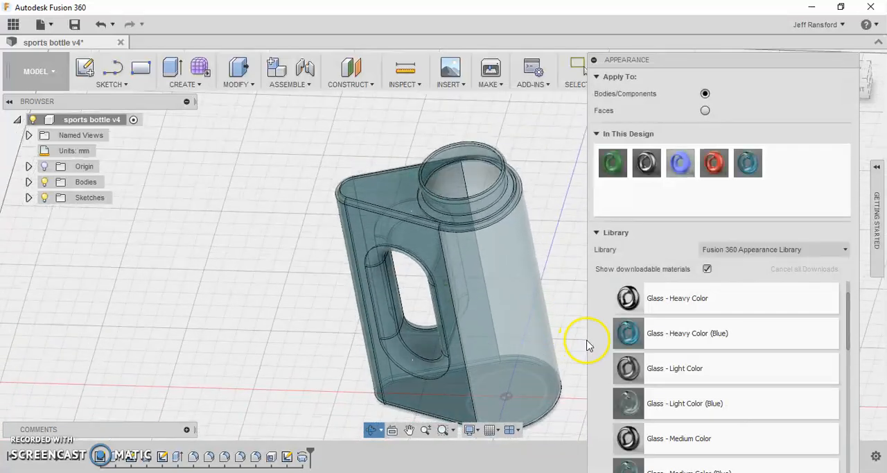
- Reapply the red metallic paint already used in this design to the bottle and finish editing appearances
mouse_move(709, 162)
left_mouse_down()
mouse_move(651, 179)
mouse_move(503, 266)
left_mouse_up()
left_click_drag(462, 428, 476, 326)
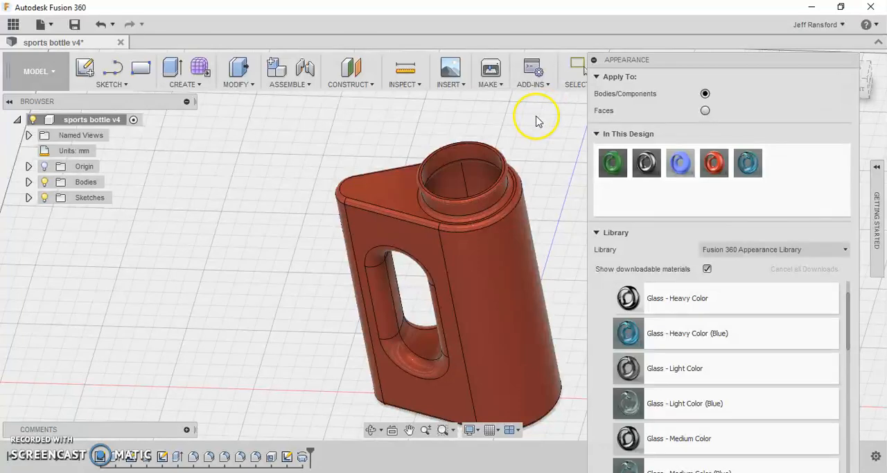
key("Escape")
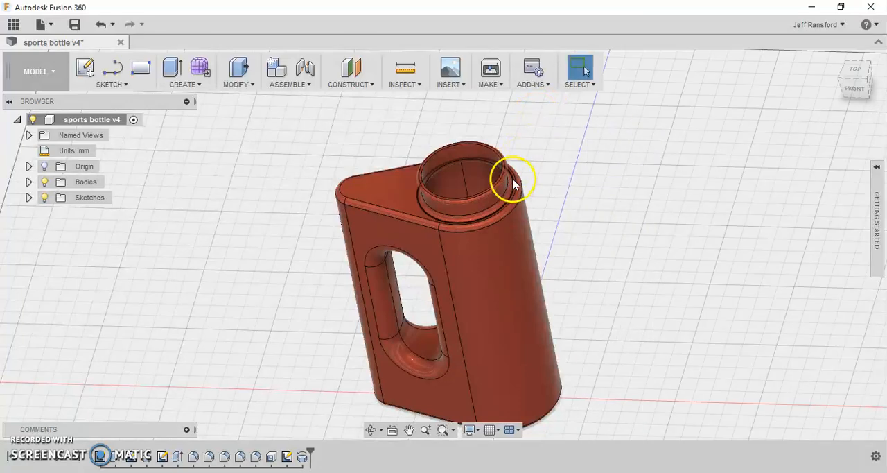
middle_click_drag(541, 204, 486, 217, "shift")
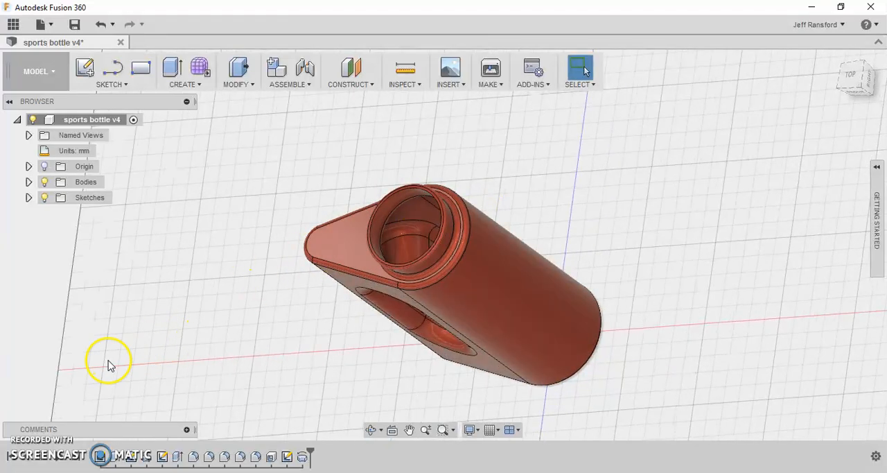